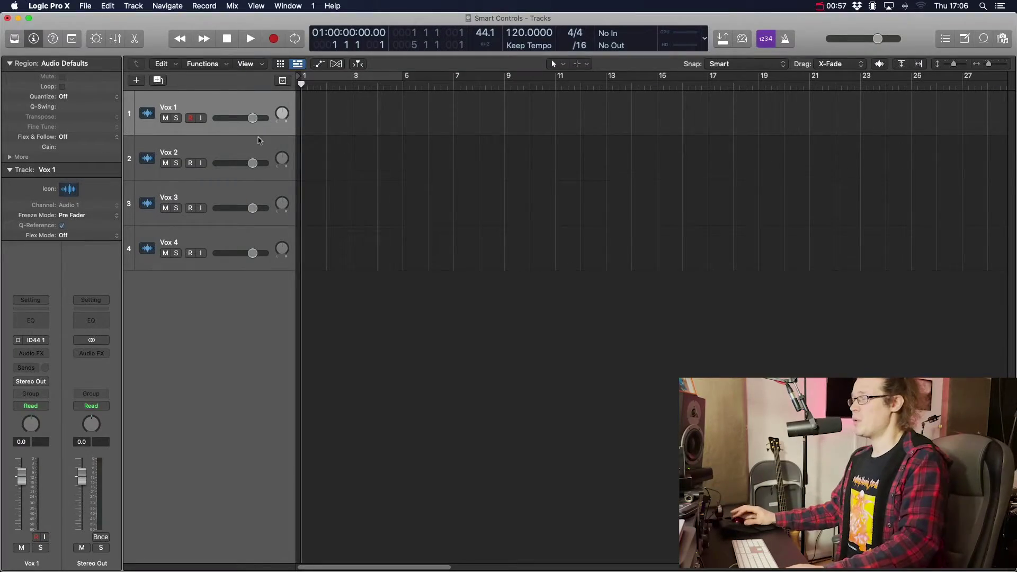
Create a summing track stack from the selected Vox 1–4 tracks
left_click(242, 235, "shift")
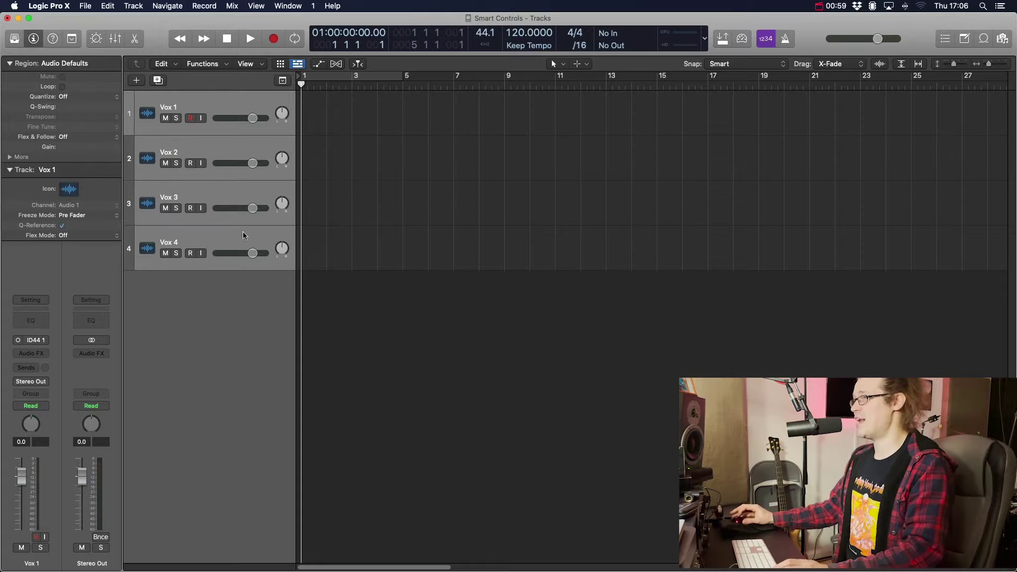
right_click(224, 112)
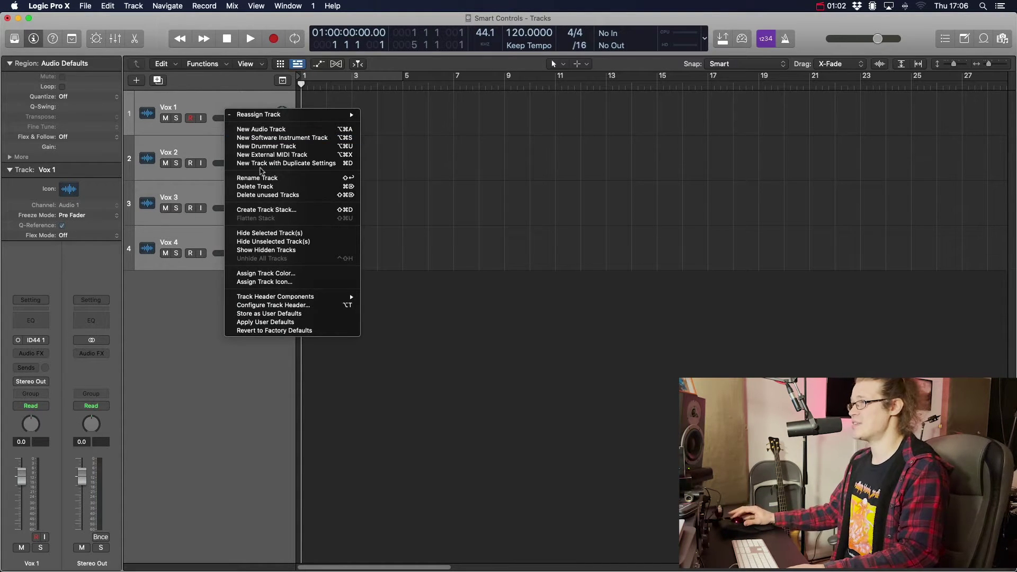
left_click(278, 209)
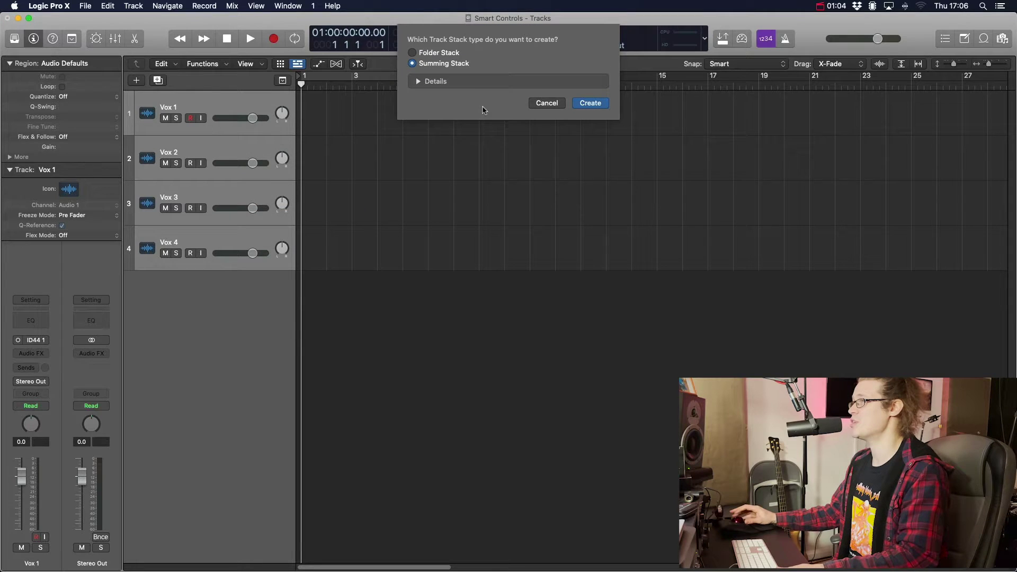
left_click(590, 103)
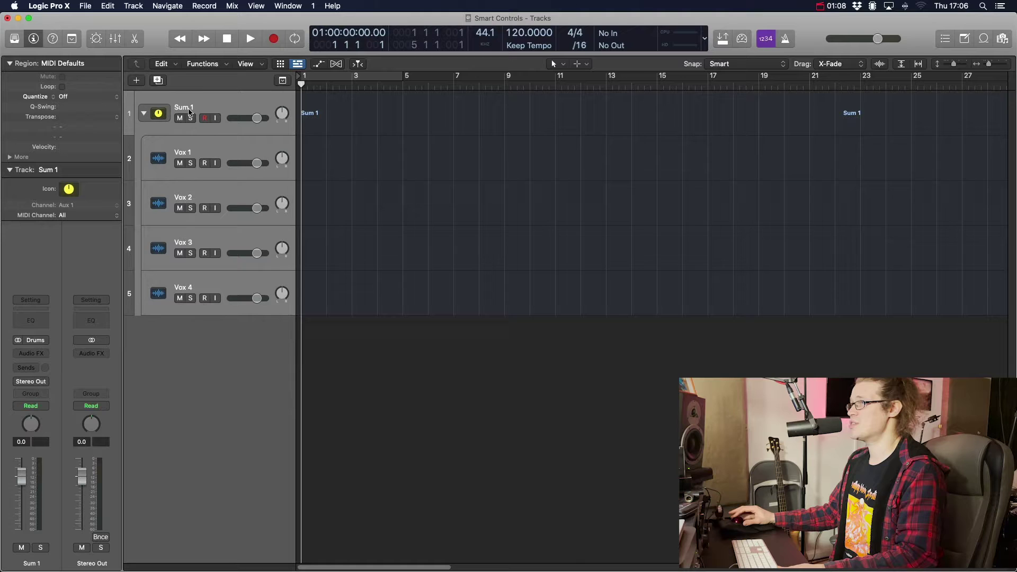
Rename the new stack track to 'Vox Stack'
double_click(190, 108)
type("Vox")
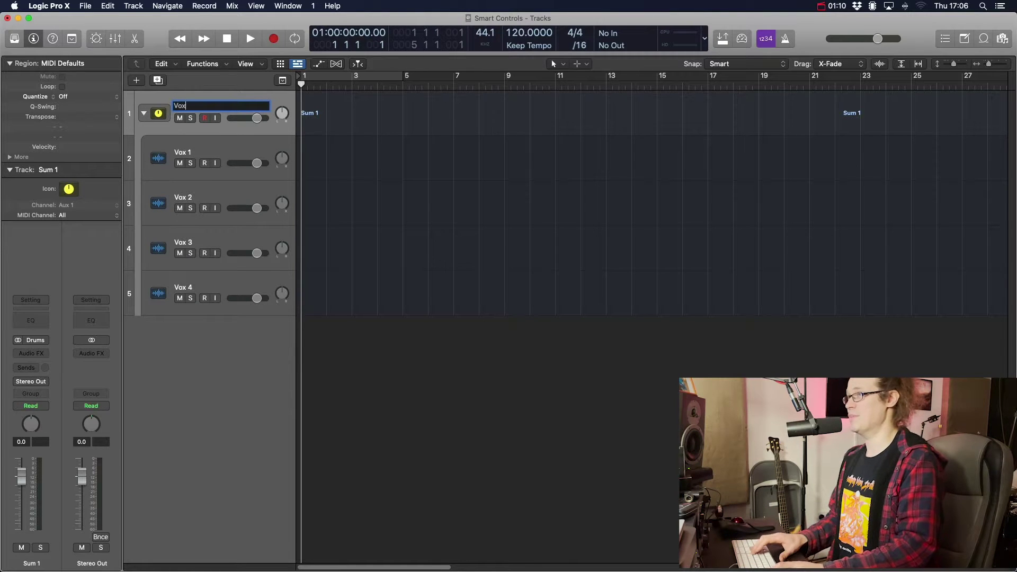
type(" DSum")
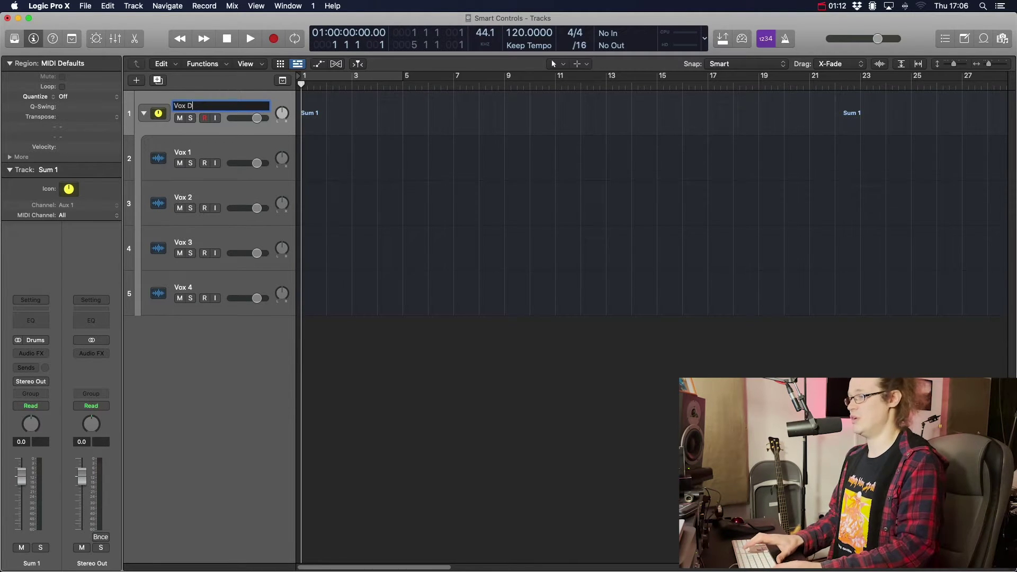
key("BackSpace")
type("Stack")
key("Return")
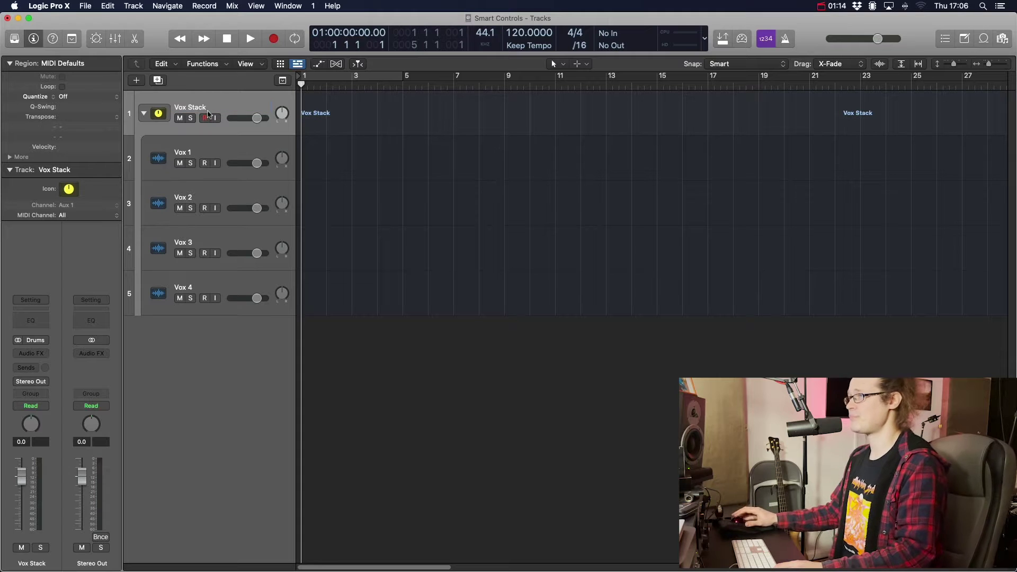
In the Mixer, insert mono Pitch Correction on the selected Vox 1–4 strips
left_click(255, 145)
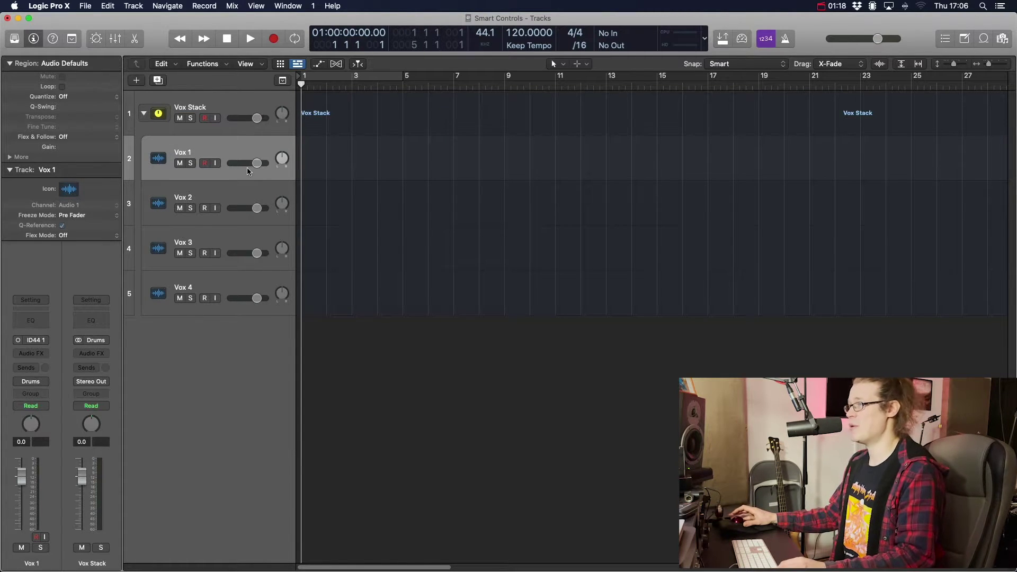
key("x")
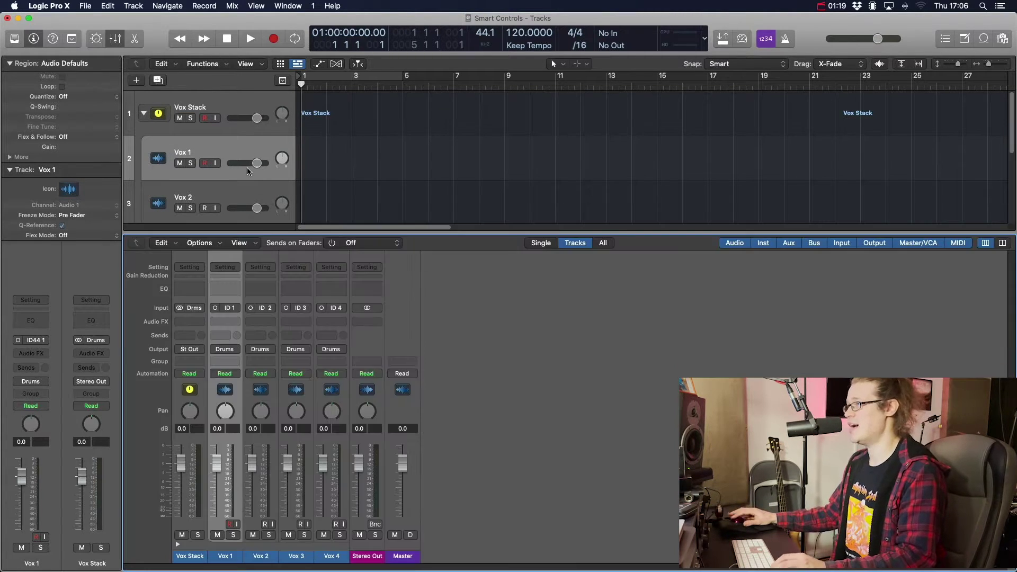
left_click(329, 554, "shift")
left_click(229, 321)
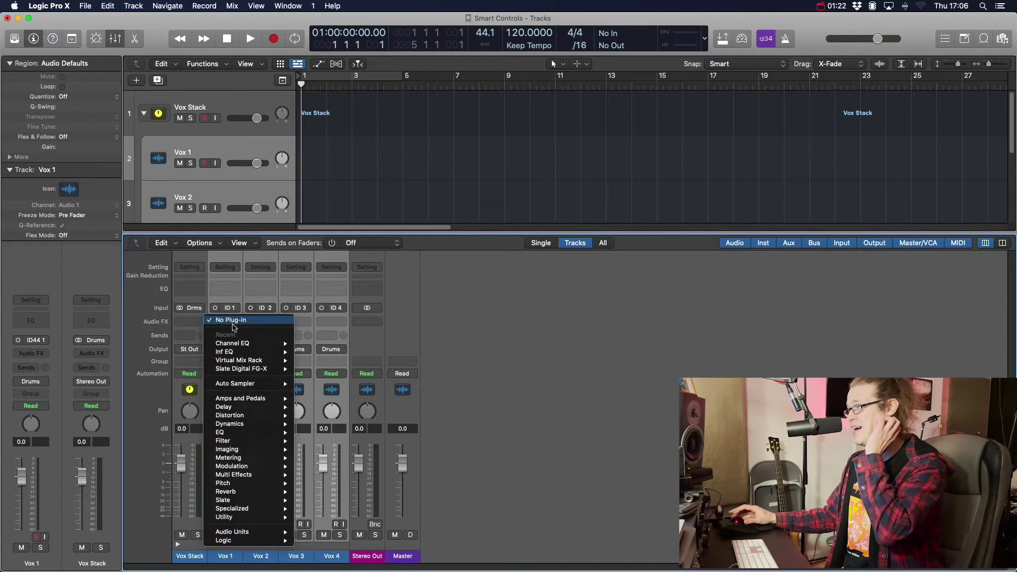
mouse_move(265, 541)
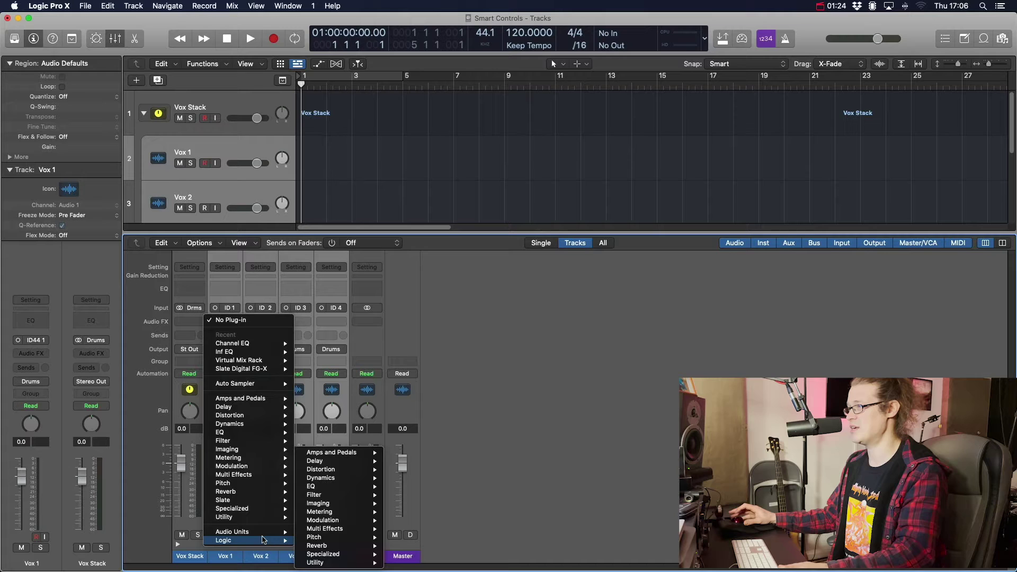
mouse_move(363, 530)
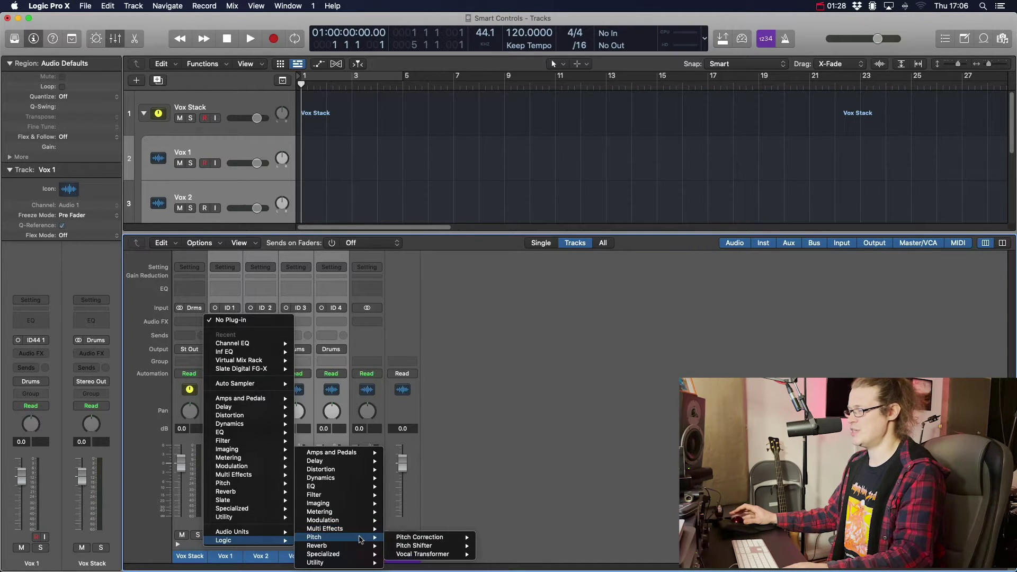
mouse_move(395, 545)
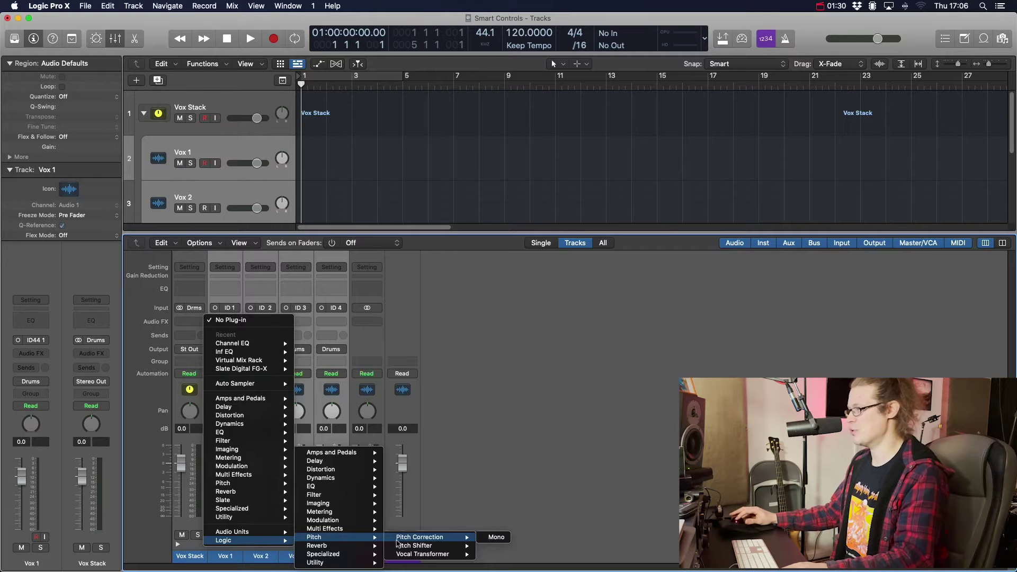
mouse_move(445, 538)
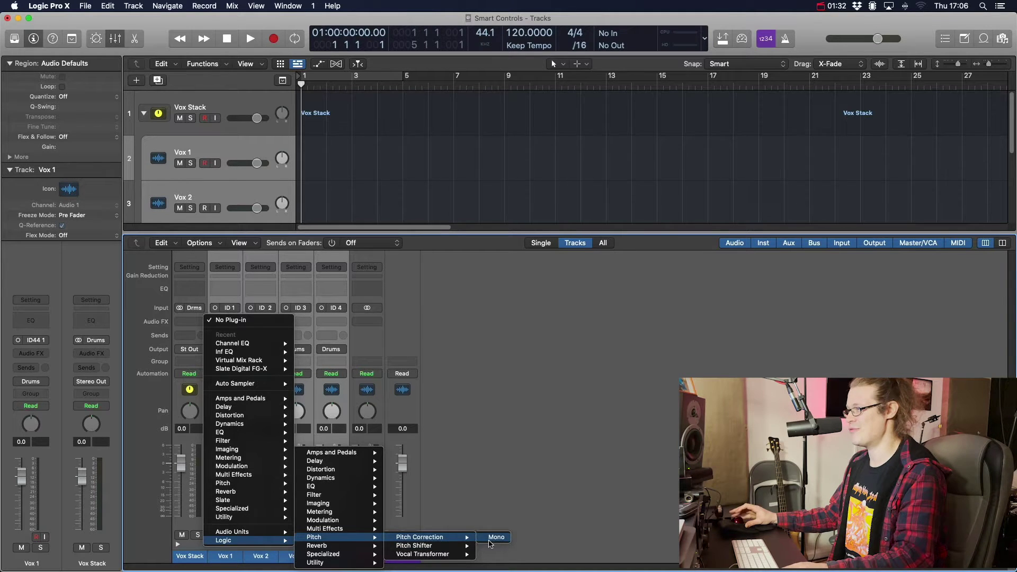
left_click(489, 539)
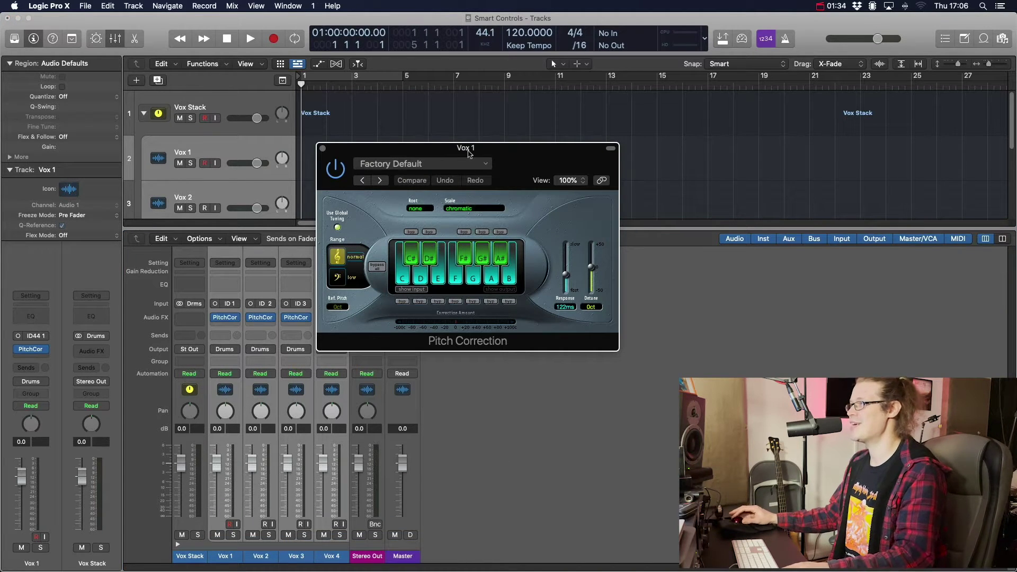
left_click_drag(468, 154, 518, 124)
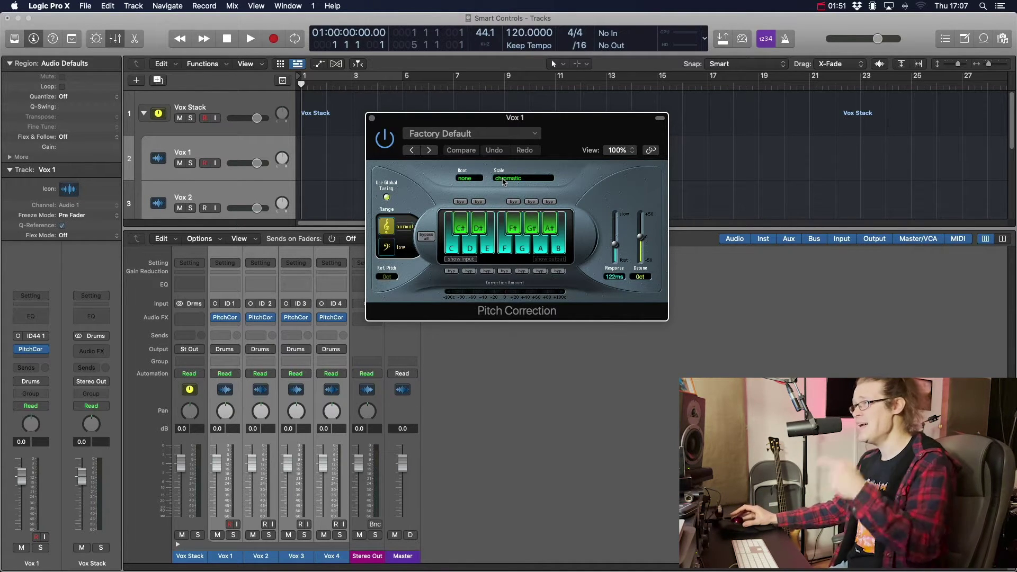
Close the Pitch Correction window, hide the Mixer and show Smart Controls
left_click(372, 118)
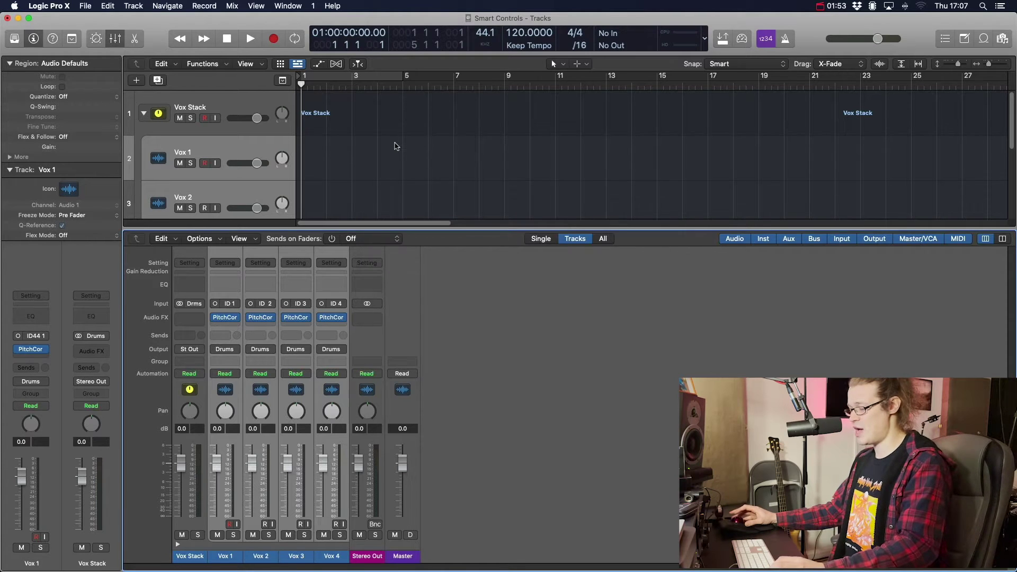
key("x")
key("b")
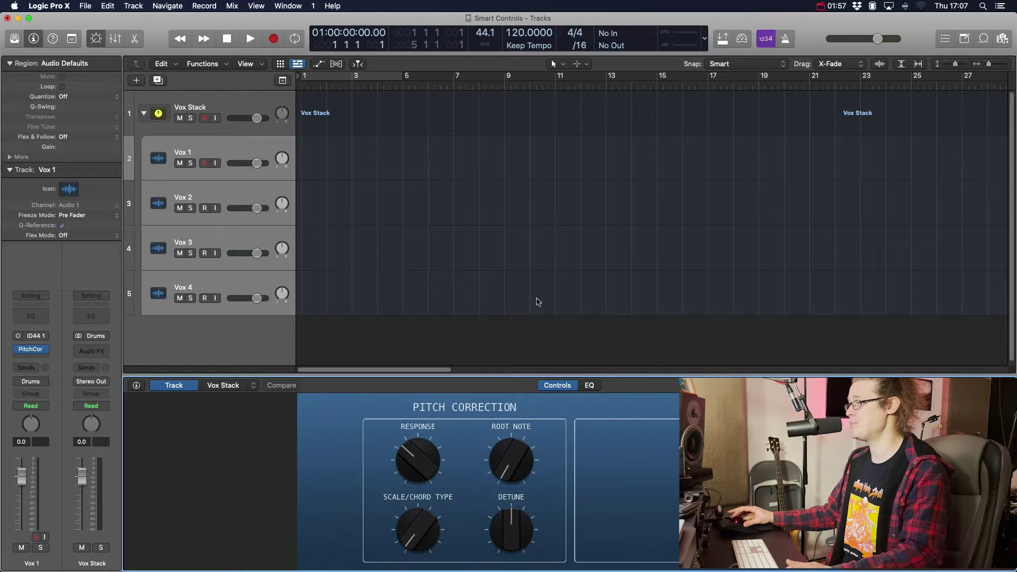
With Vox 1 selected, show the Smart Controls parameter mapping inspector
left_click(258, 156)
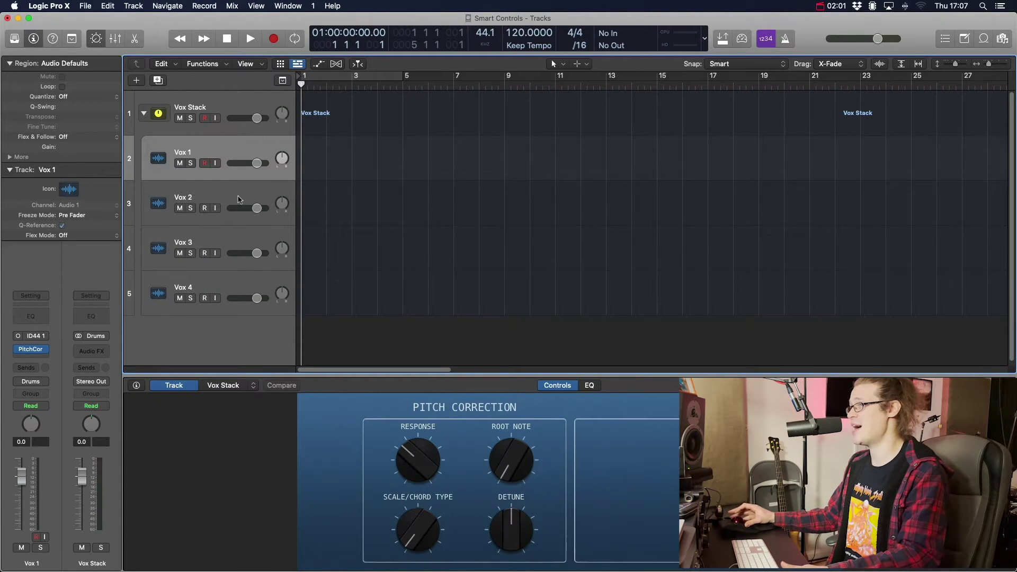
left_click(238, 199)
left_click(241, 231)
left_click(231, 156)
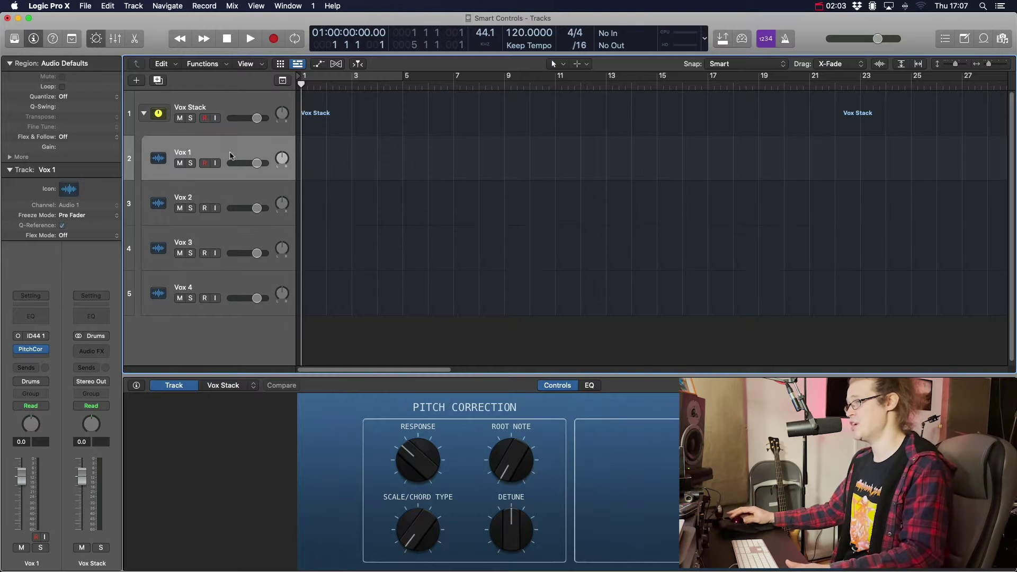
left_click(137, 386)
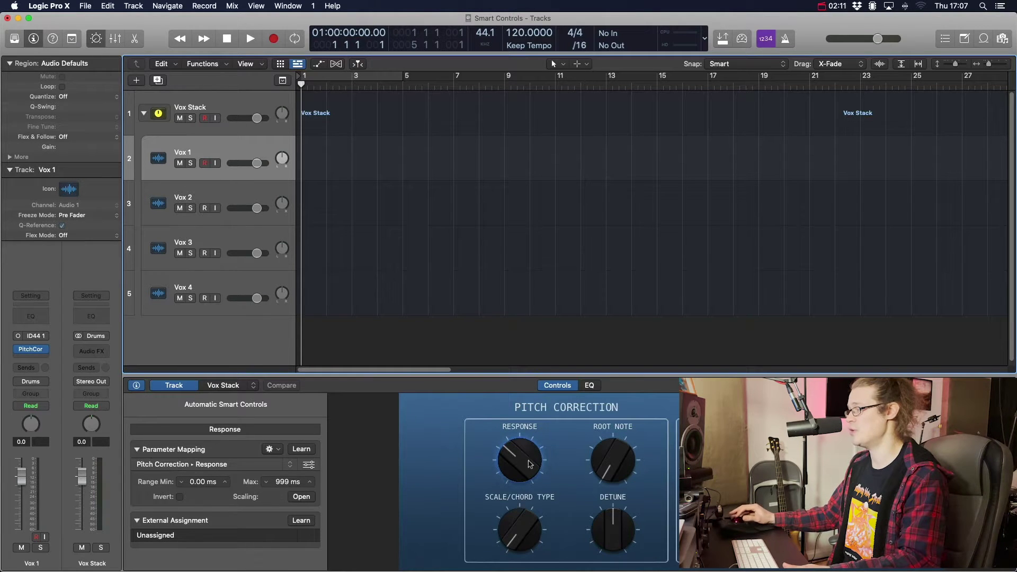
Map the first Smart Controls knob to 1 PitchCor Root Note and test its values
left_click(289, 465)
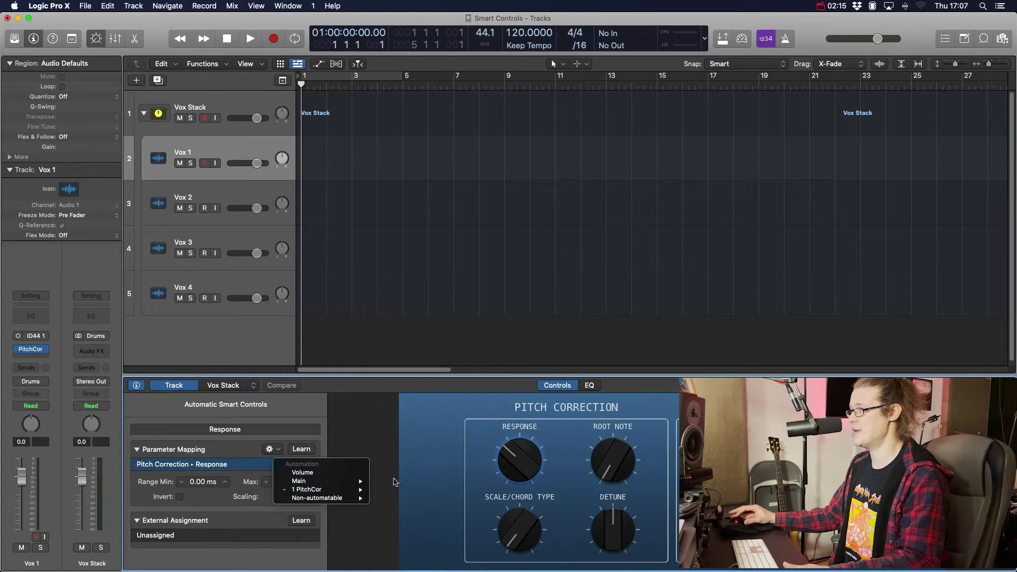
mouse_move(356, 490)
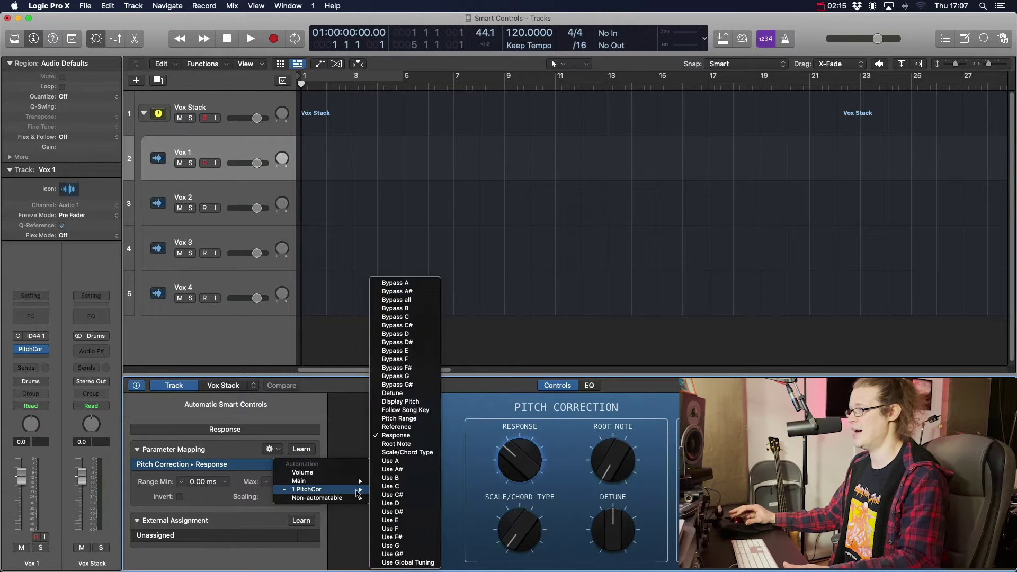
left_click(407, 461)
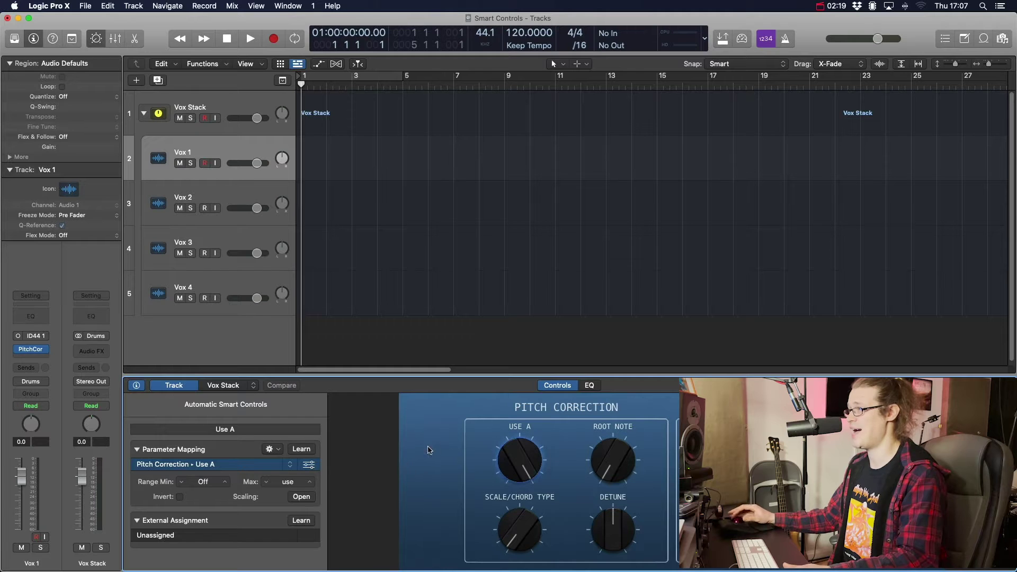
left_click(503, 458)
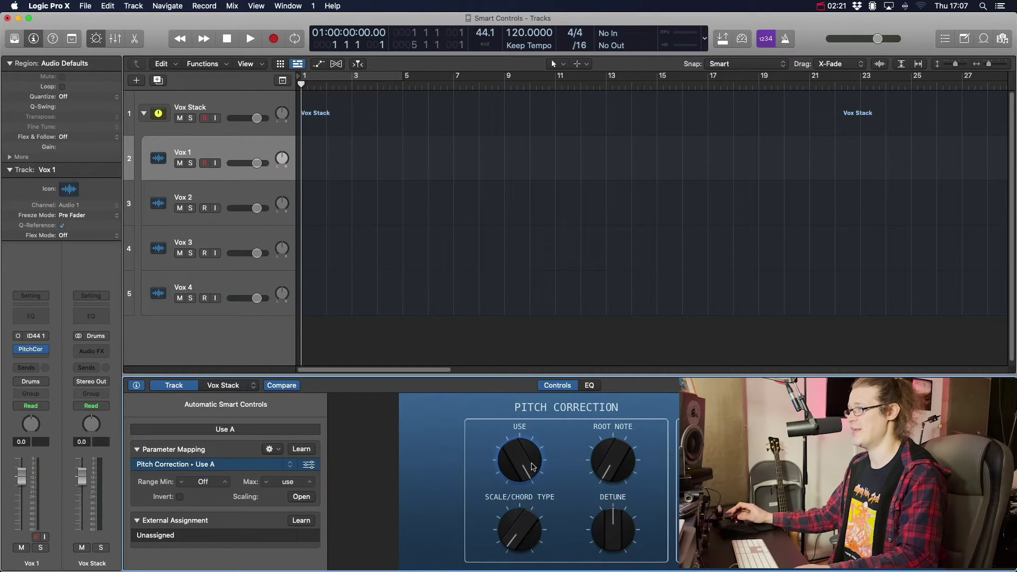
left_click(290, 464)
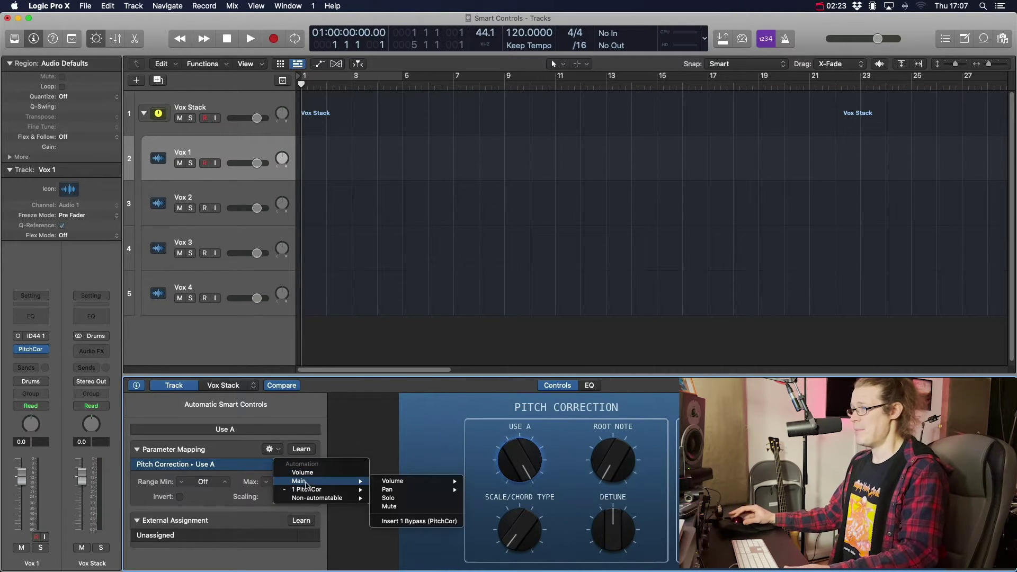
mouse_move(316, 490)
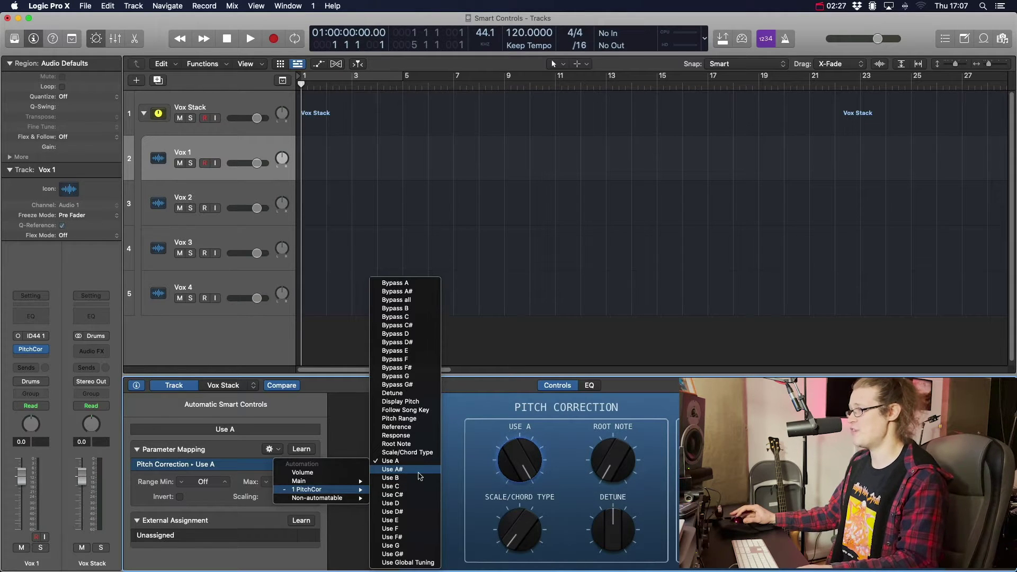
left_click(411, 445)
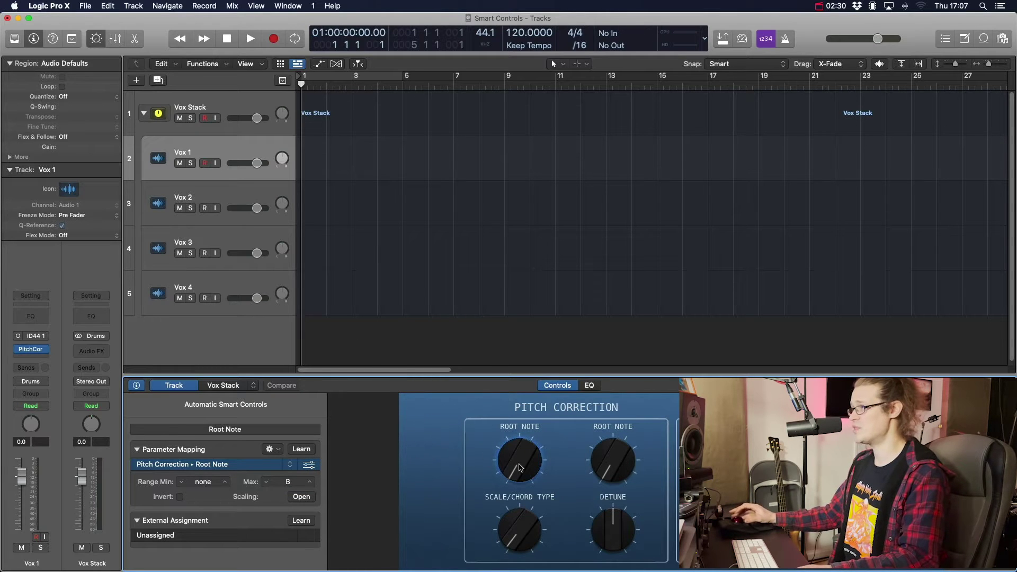
left_click_drag(521, 469, 521, 481)
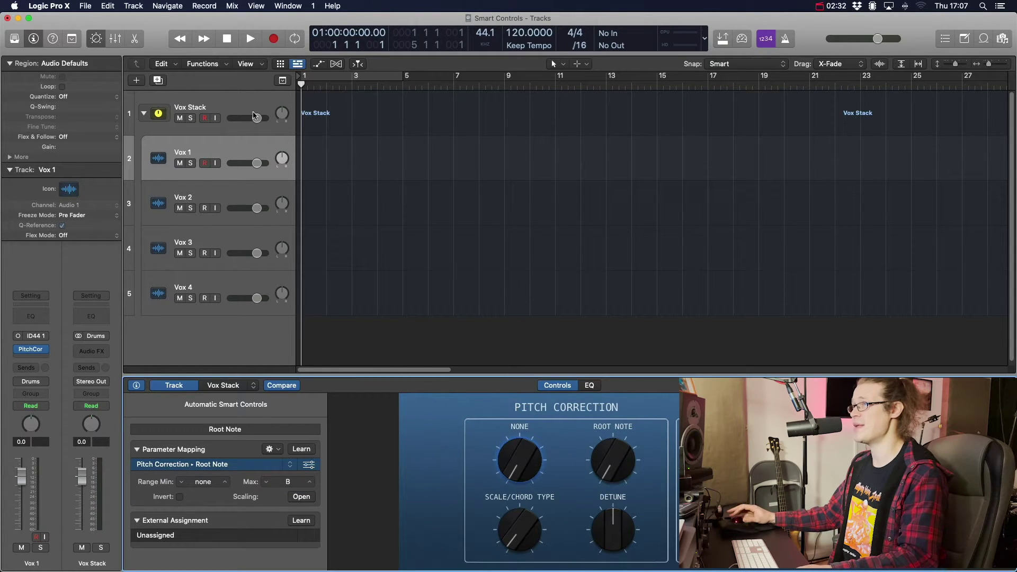
Set Vox 1's Pitch Correction scale to major scale and test the Root Note knob
left_click(31, 350)
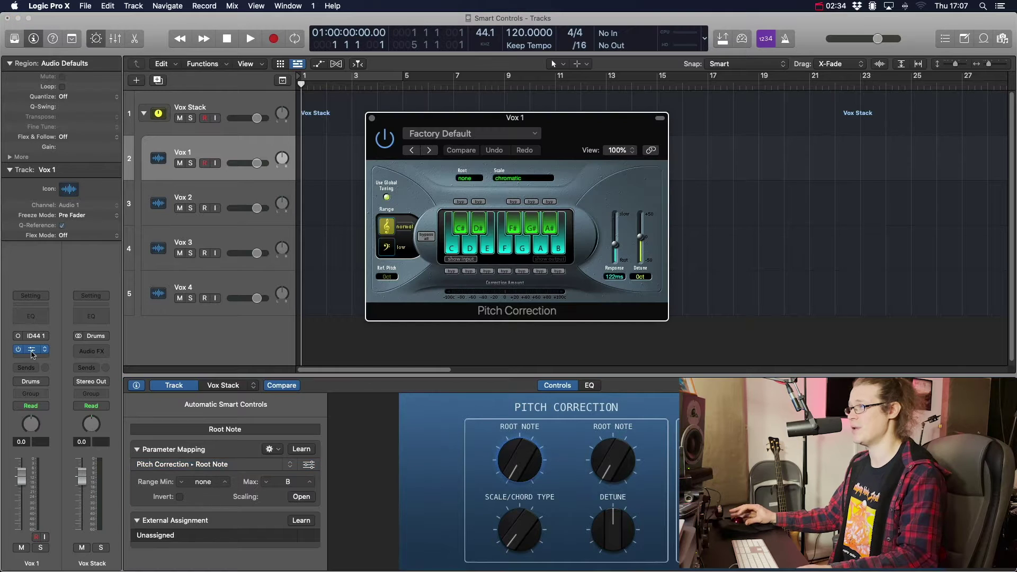
left_click_drag(525, 481, 502, 274)
left_click(507, 179)
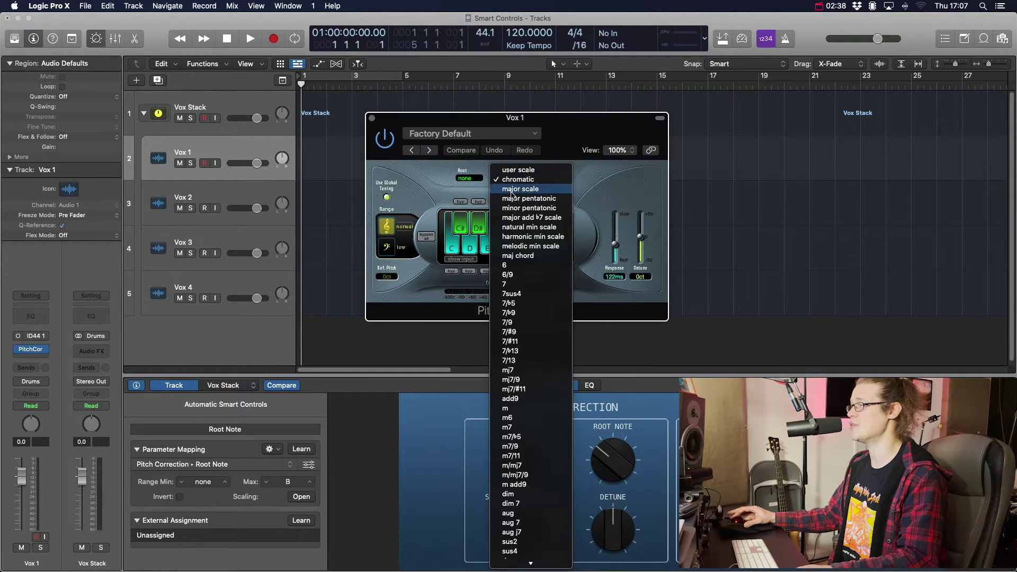
left_click(510, 189)
left_click(523, 449)
scroll(523, 450, "up", 4)
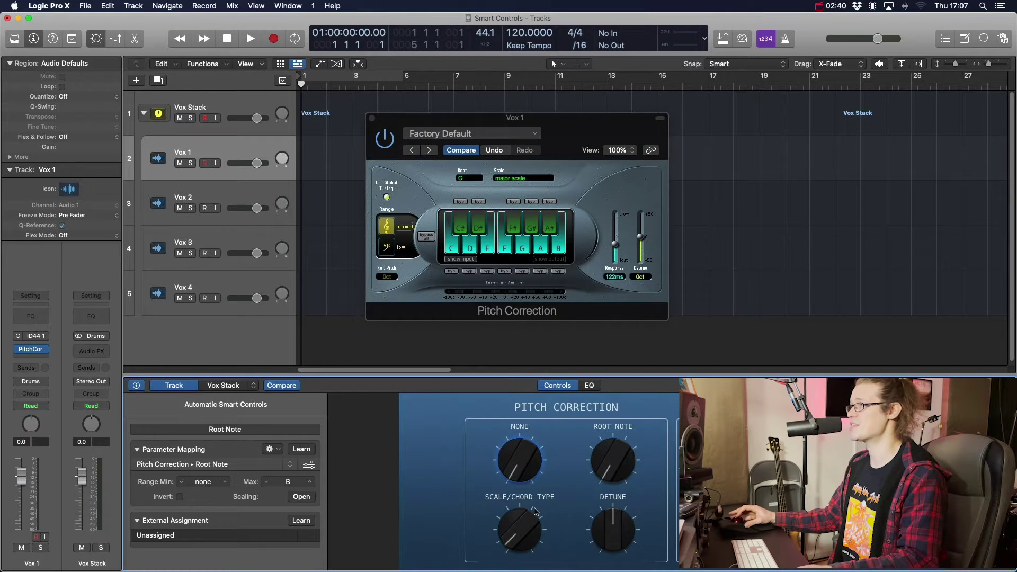
scroll(524, 449, "down", 5)
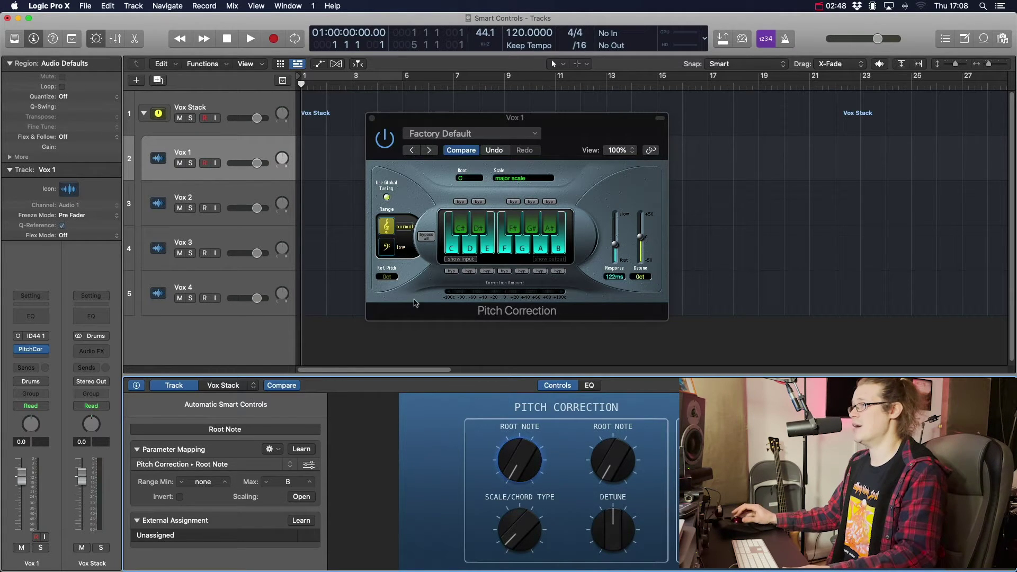
Close Vox 1's plug-in, reselect Vox Stack and open its Audio FX plug-in list
left_click(373, 119)
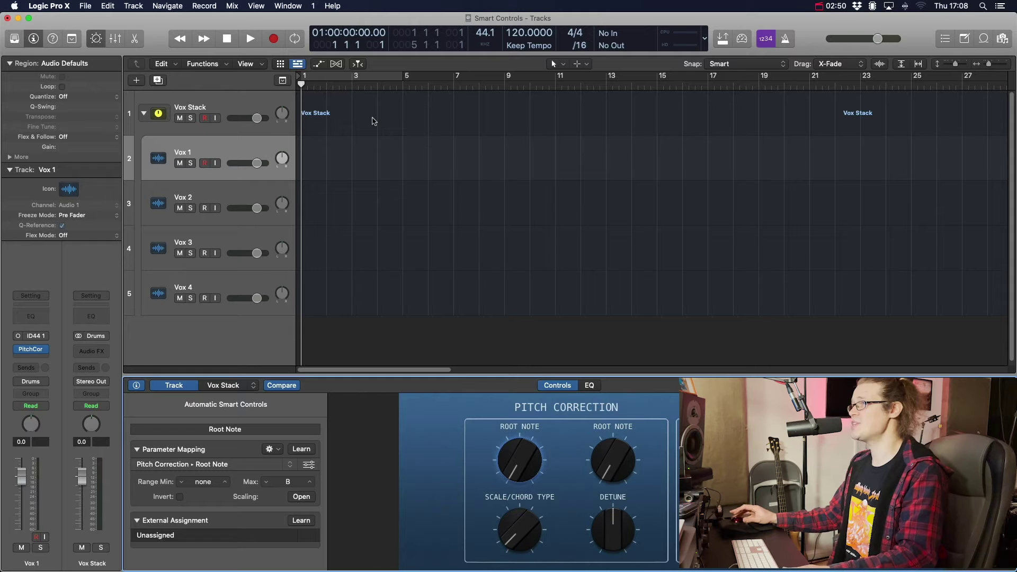
left_click(251, 108)
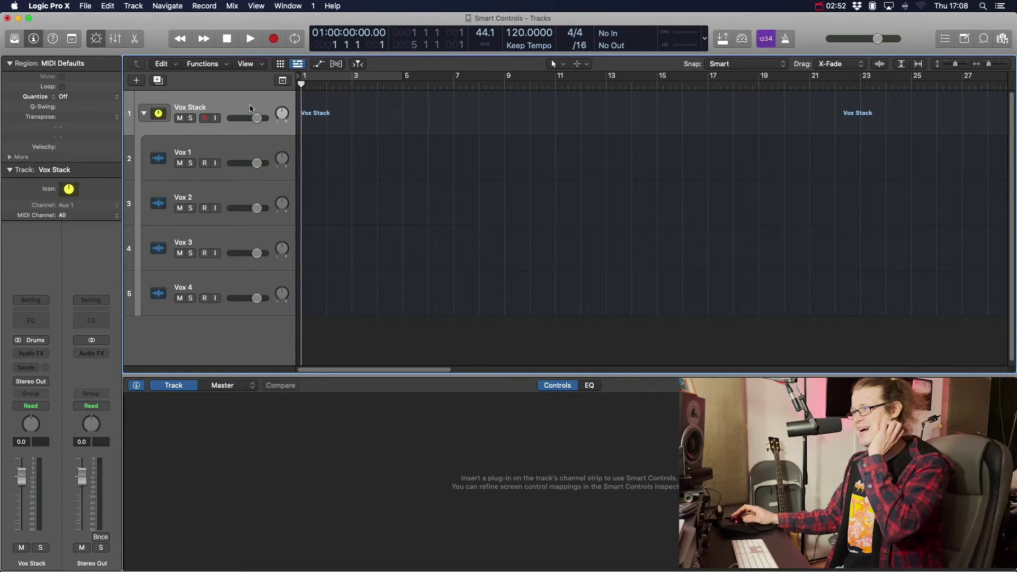
left_click(253, 153)
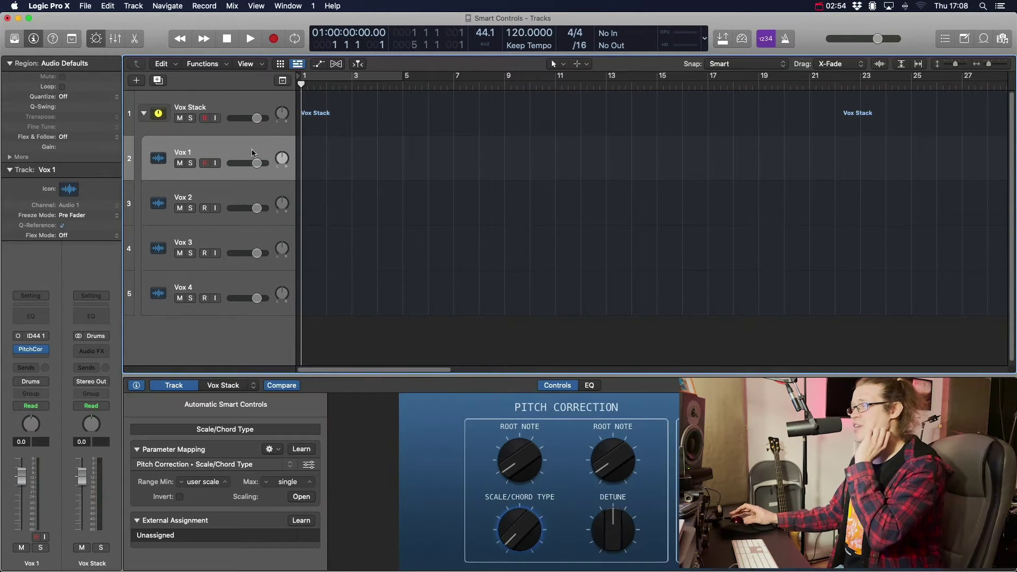
left_click(252, 191)
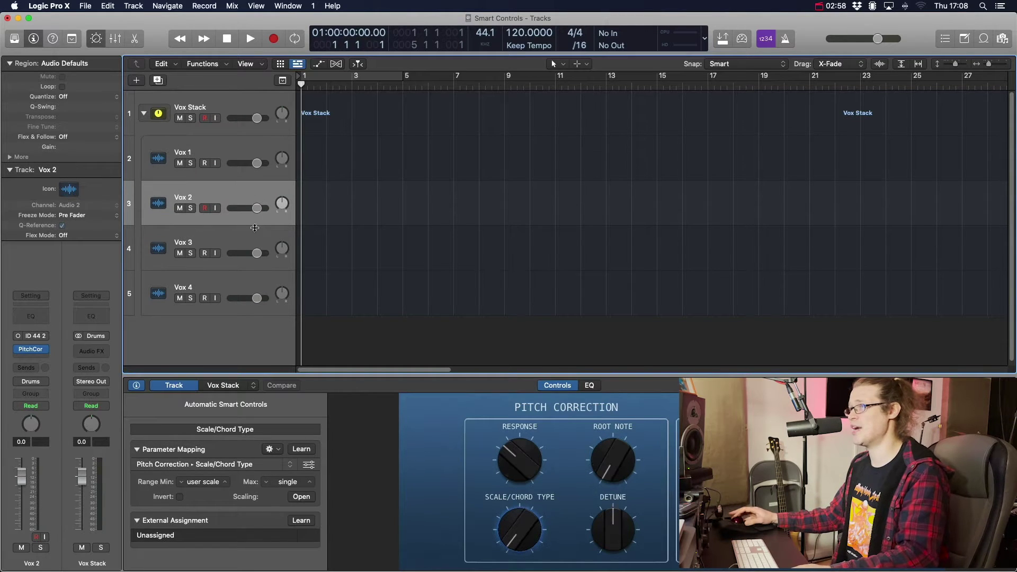
left_click(236, 159)
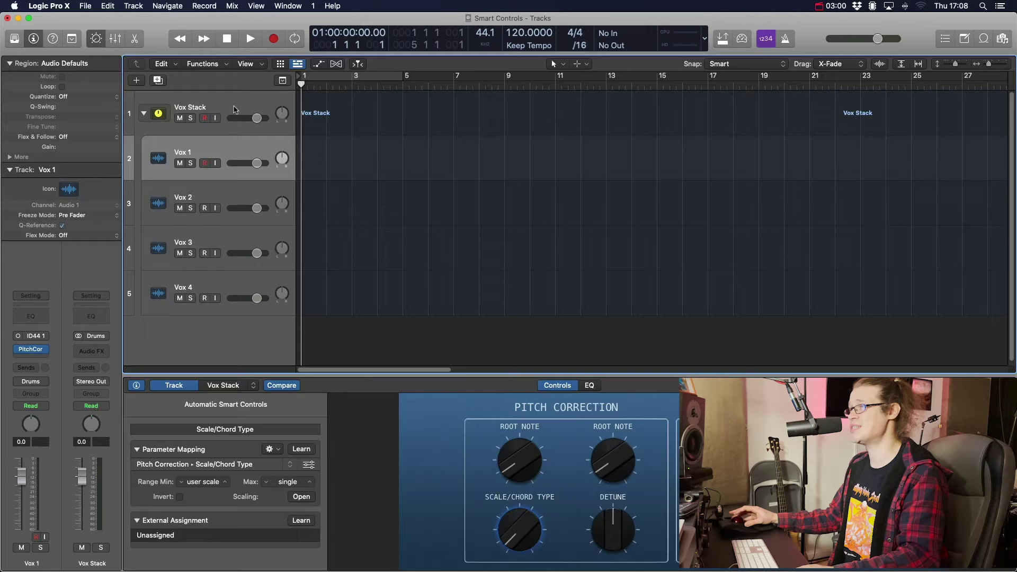
left_click(234, 109)
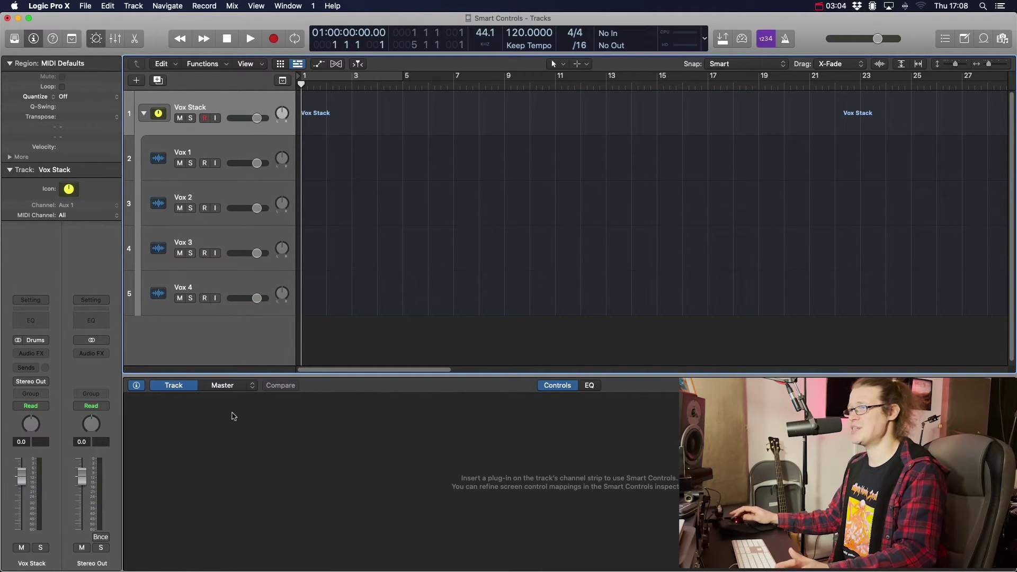
left_click(40, 354)
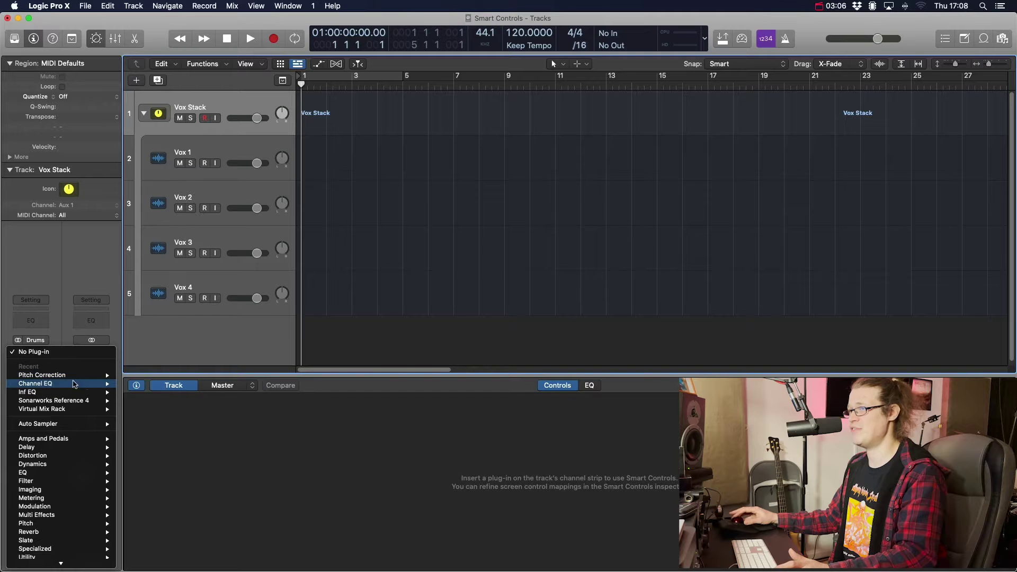
Insert Pitch Correction on Vox Stack and bring up its Detune Smart Control parameter list
mouse_move(79, 375)
left_click(132, 376)
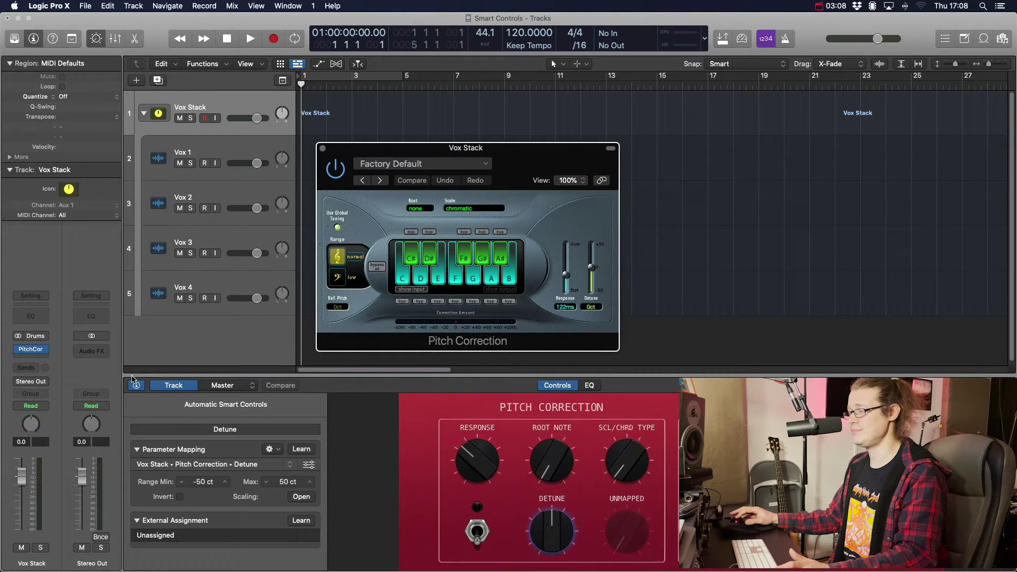
left_click(284, 464)
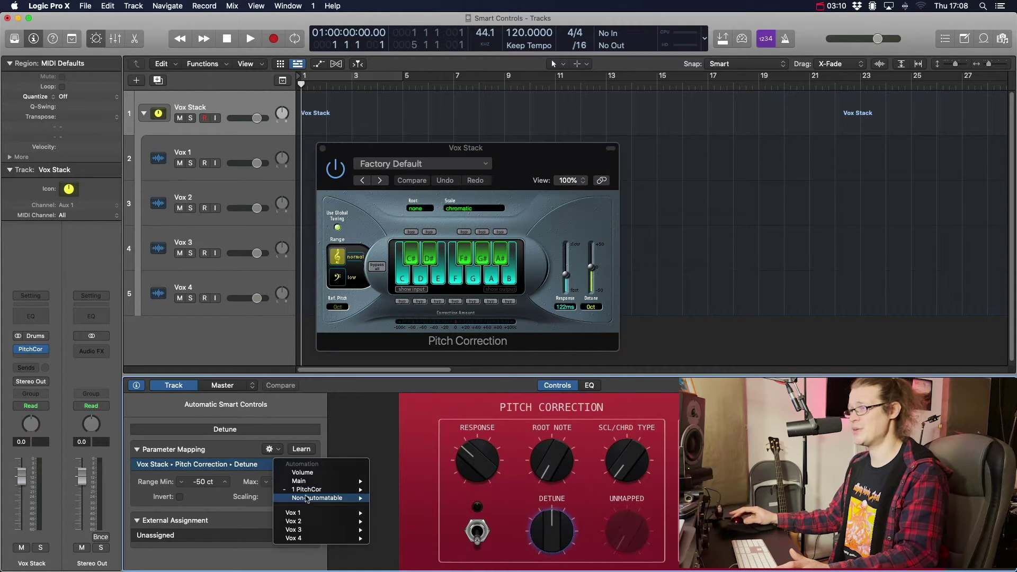
left_click(385, 481)
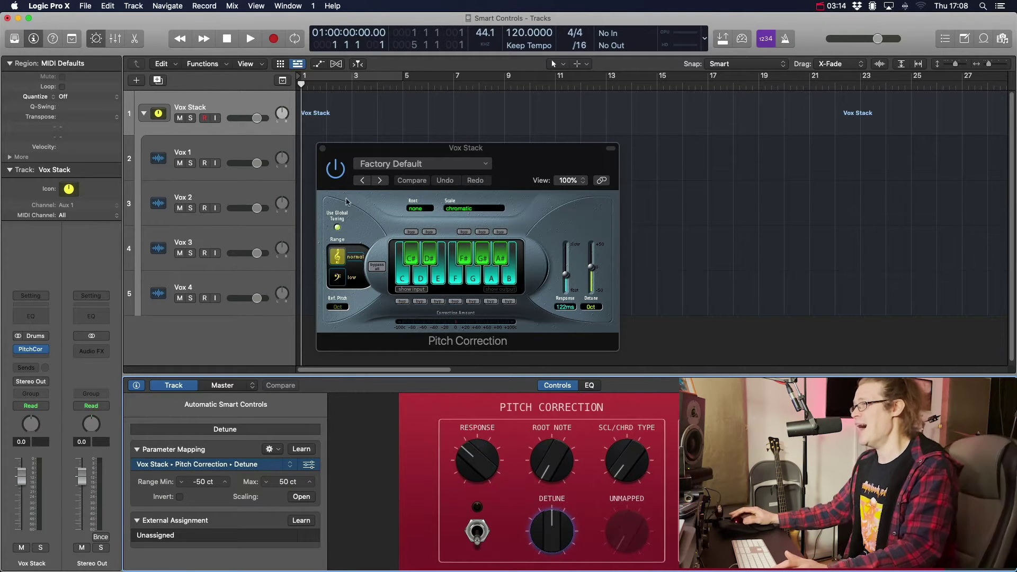
left_click(322, 148)
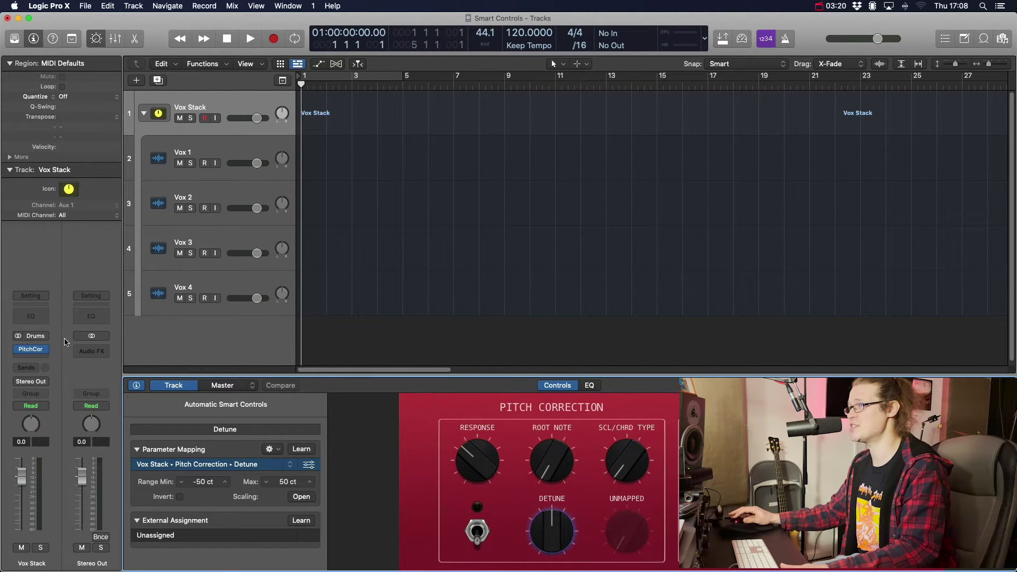
mouse_move(31, 350)
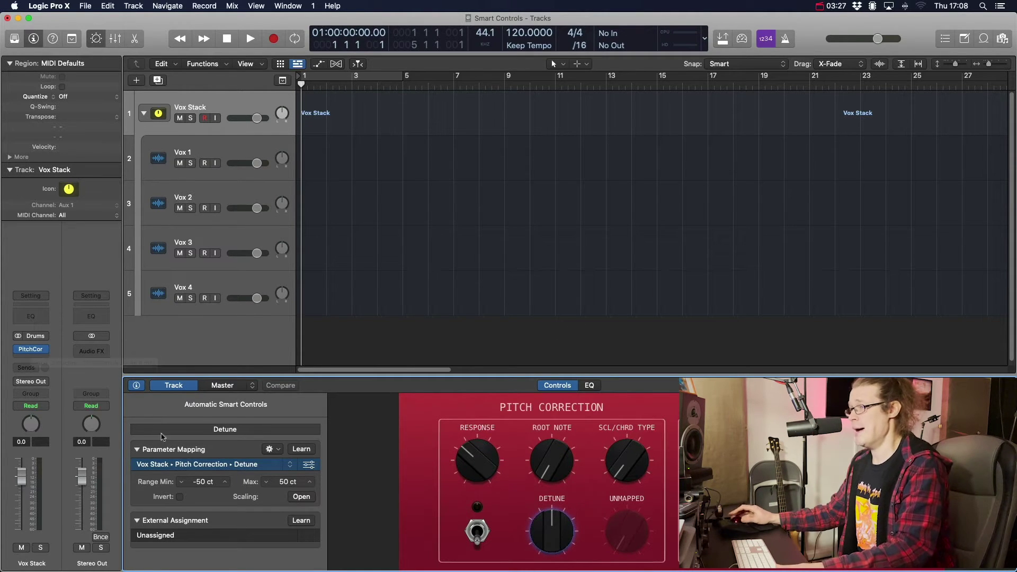
left_click(292, 464)
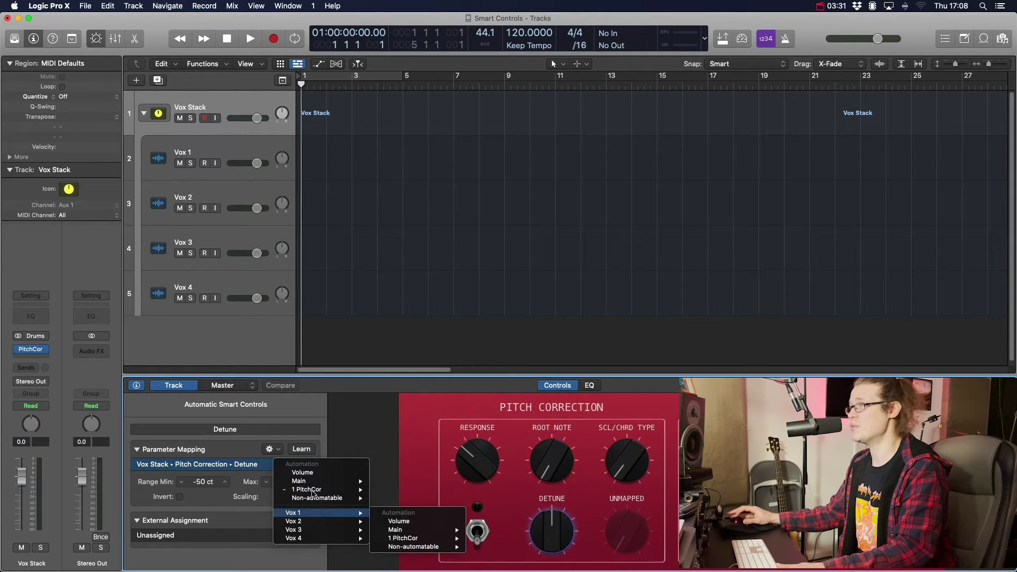
Map the control to Pitch Correction Root Note on Vox 1 and Vox 2
mouse_move(318, 512)
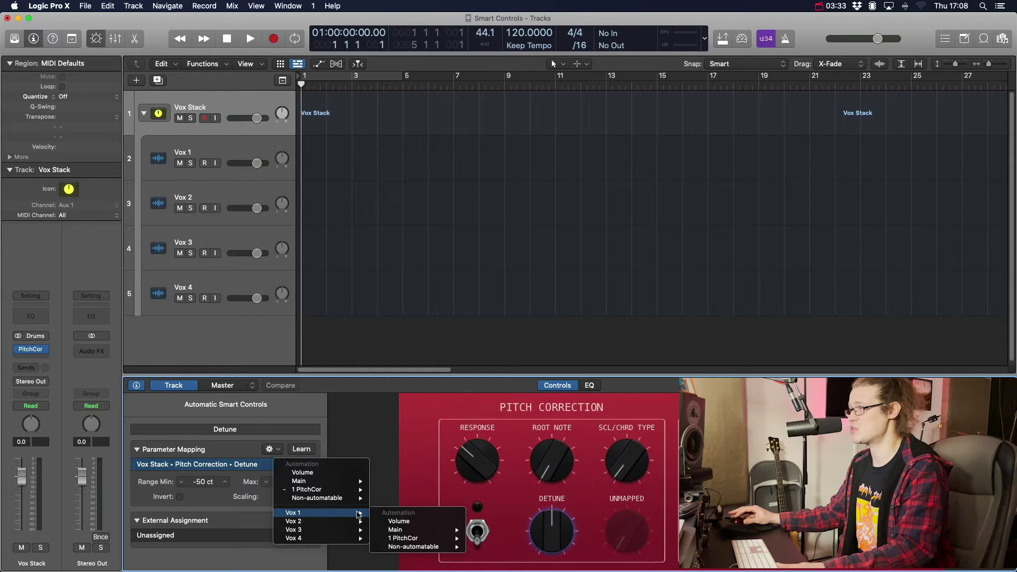
mouse_move(411, 539)
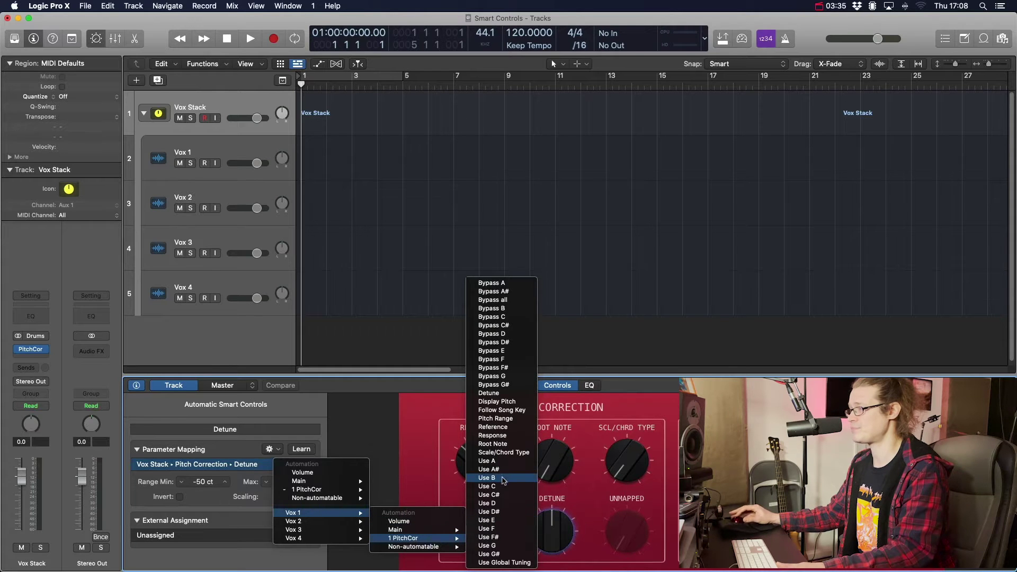
left_click(508, 444)
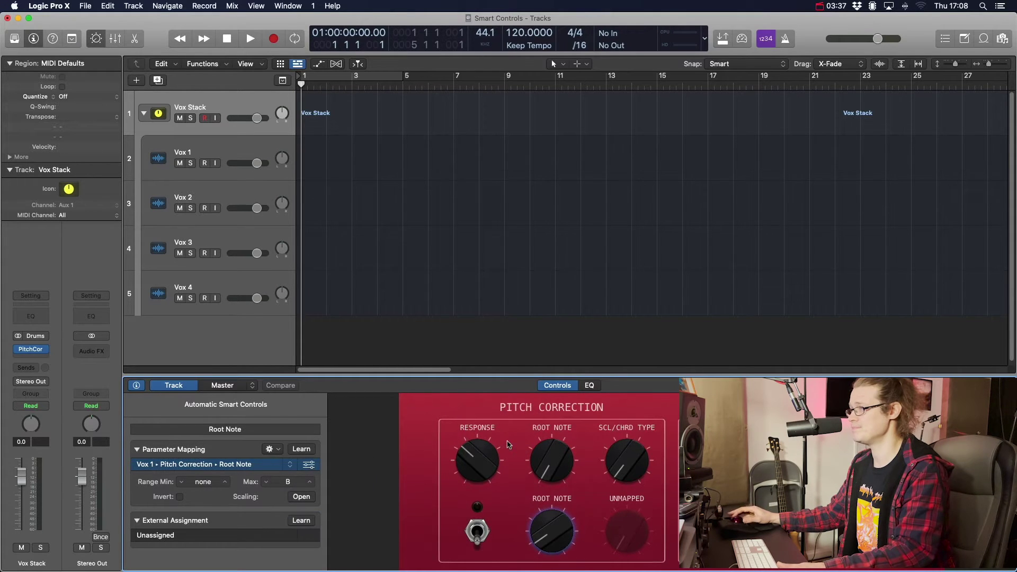
left_click(280, 451)
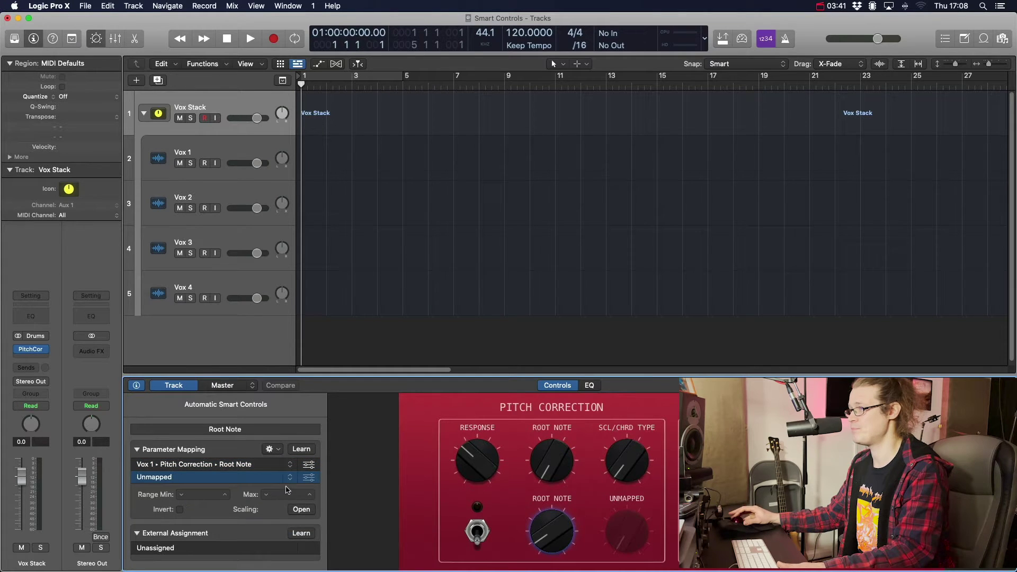
left_click(289, 479)
mouse_move(327, 534)
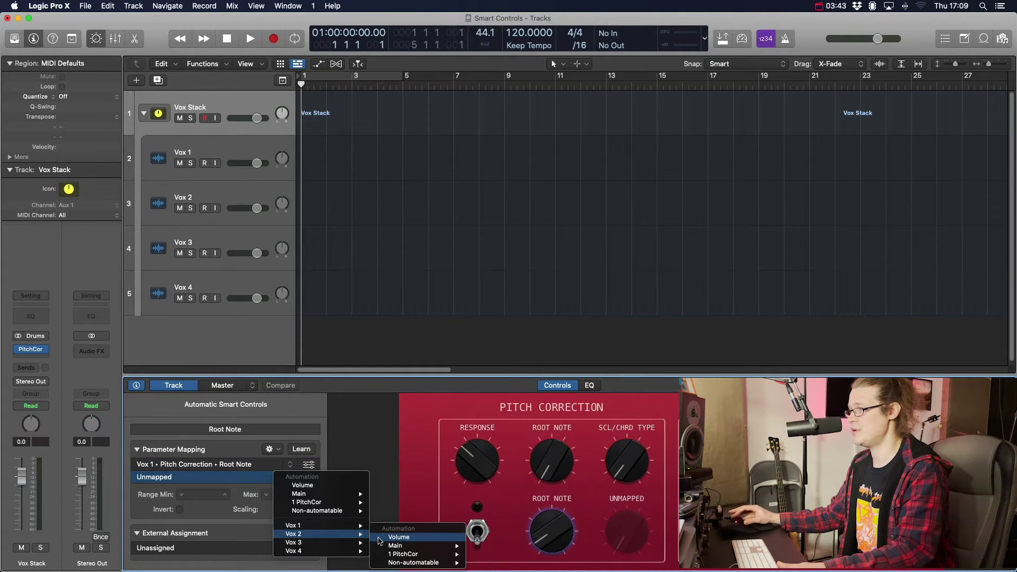
mouse_move(420, 554)
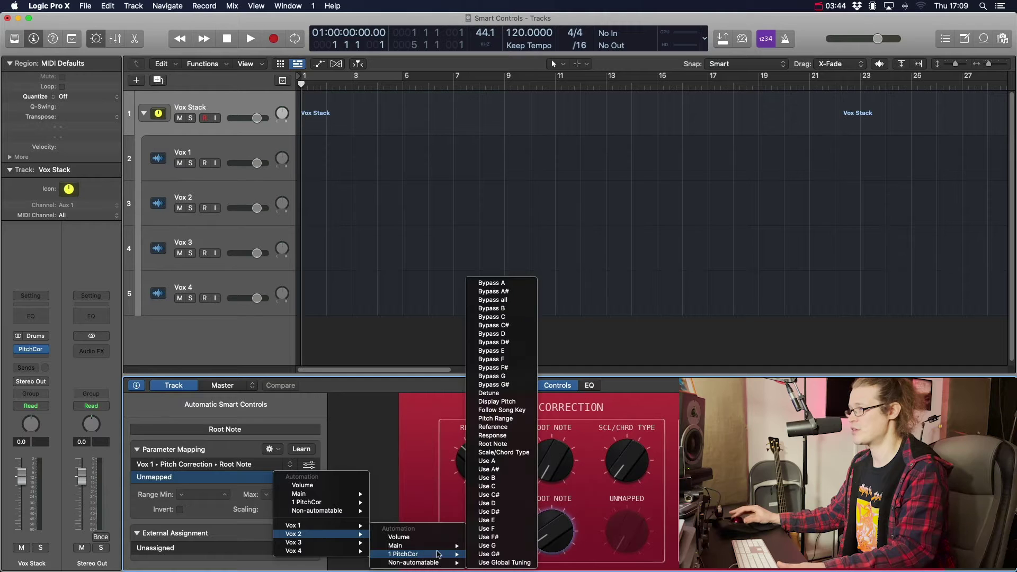
left_click(502, 445)
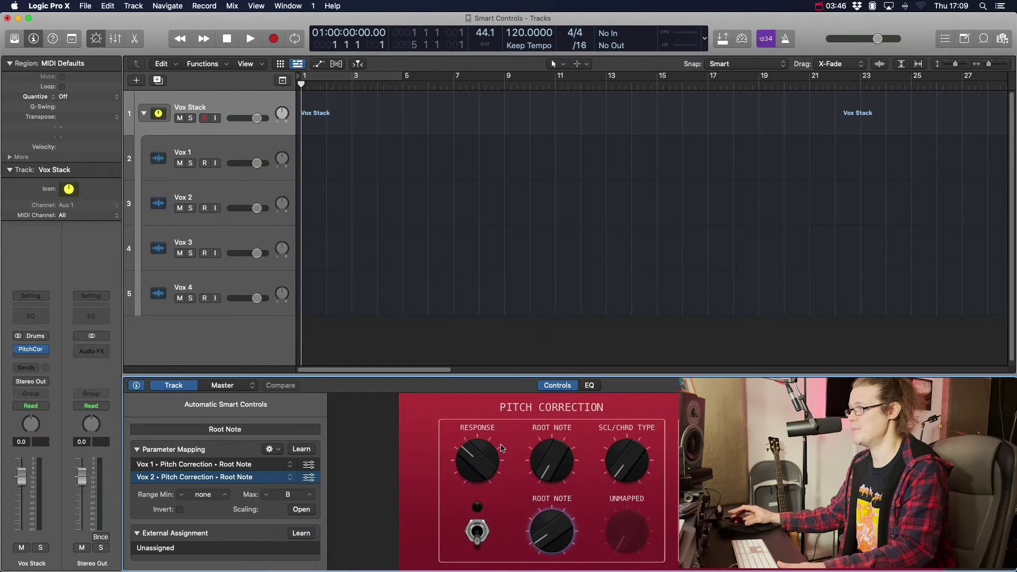
Add a third mapping to Vox 3's Pitch Correction Root Note and start a fourth mapping
left_click(269, 449)
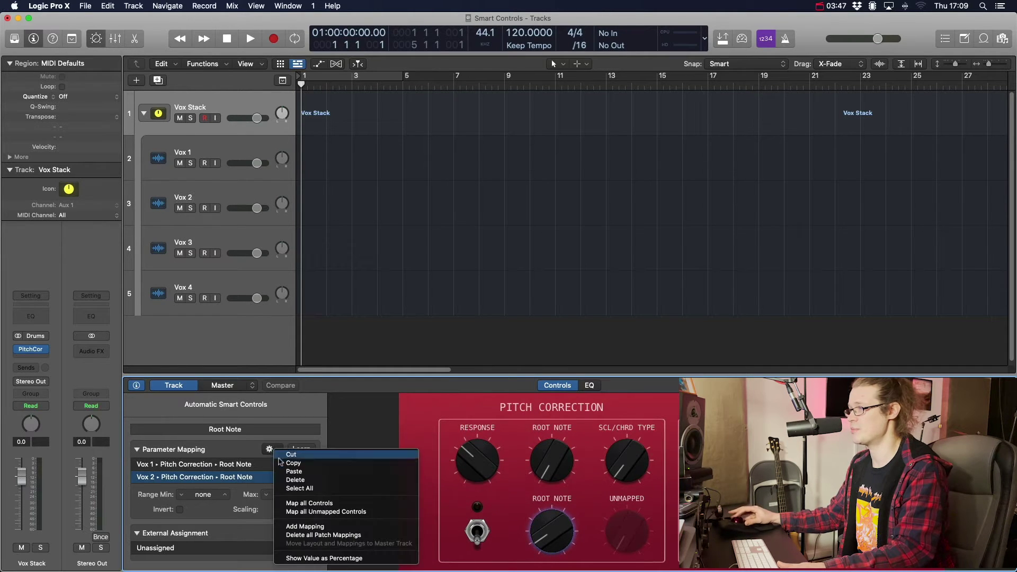
left_click(324, 528)
left_click(282, 490)
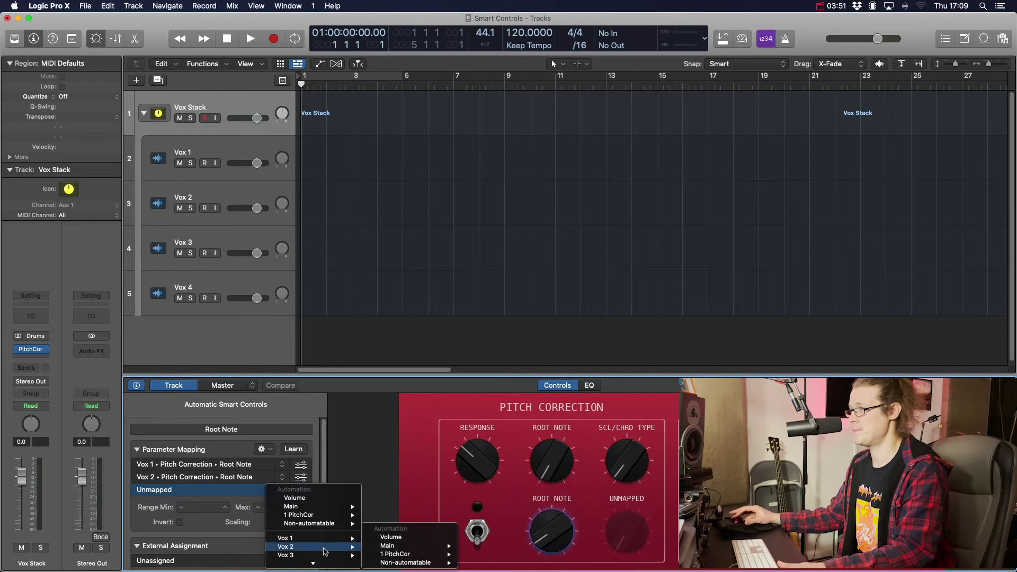
mouse_move(318, 555)
mouse_move(399, 555)
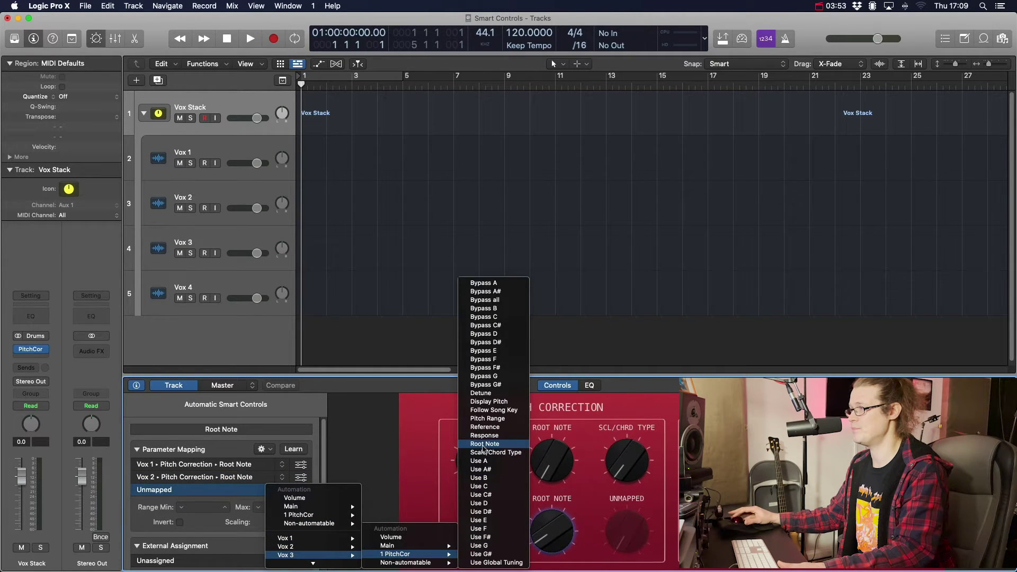
left_click(484, 444)
left_click(260, 450)
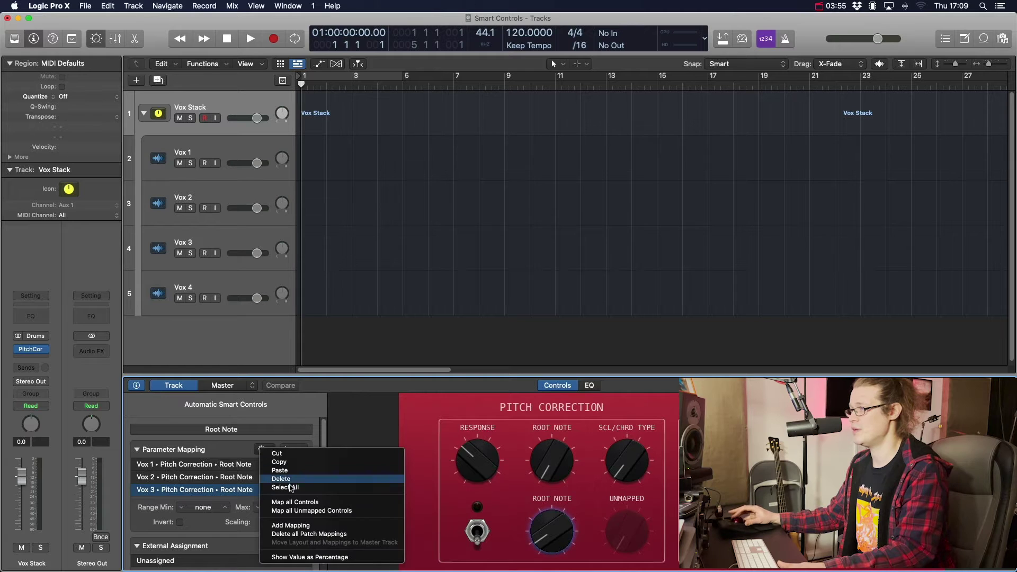
left_click(311, 526)
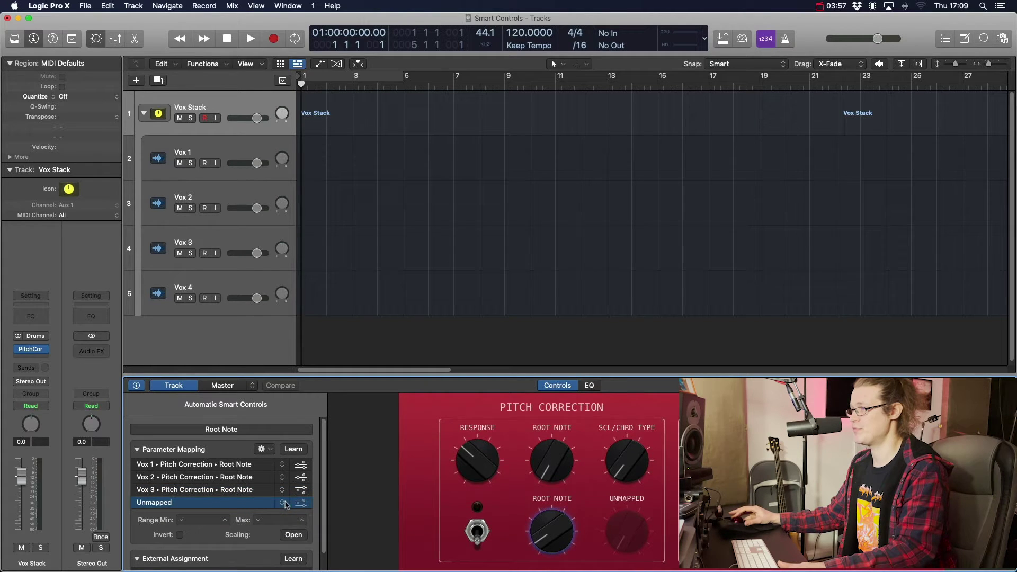
left_click(283, 504)
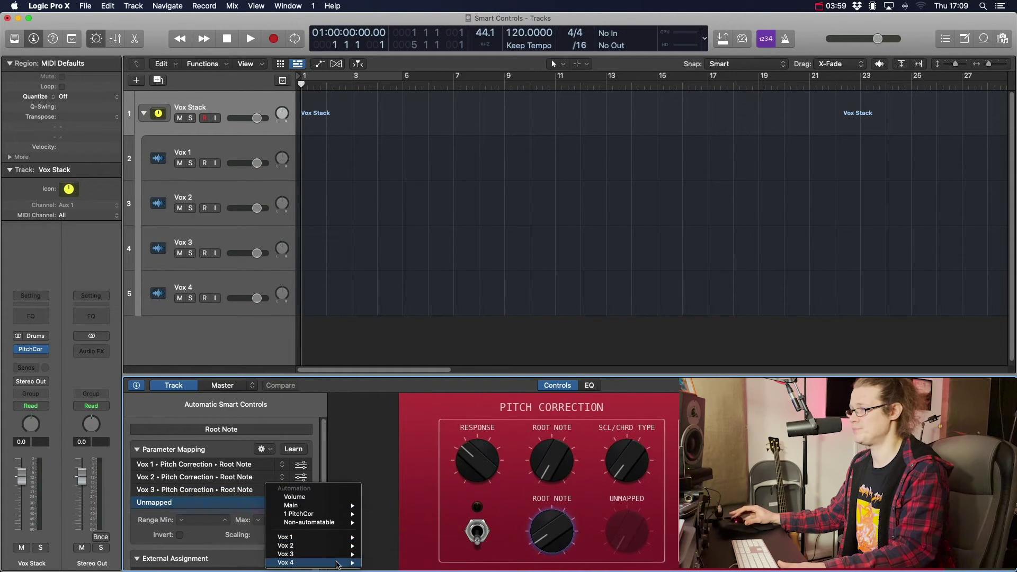
Map the fourth entry to Vox 4's Pitch Correction Root Note and turn the root to B
mouse_move(355, 562)
mouse_move(403, 554)
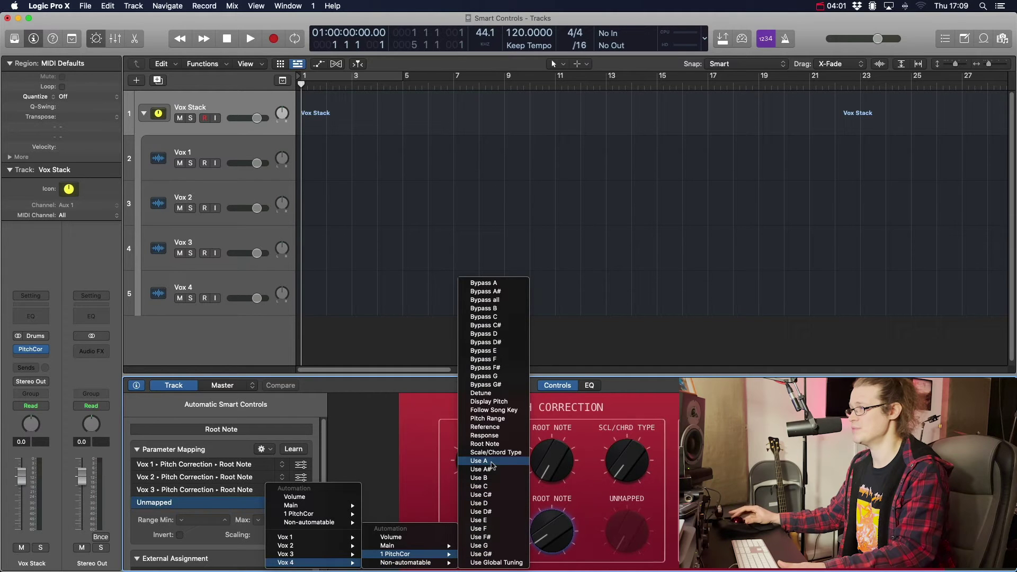
left_click(494, 444)
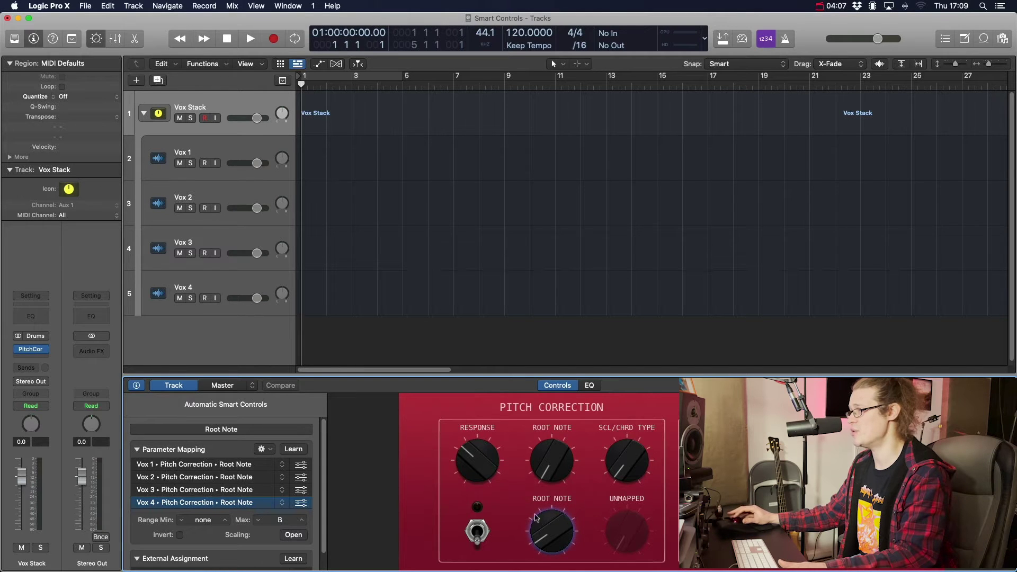
mouse_move(549, 532)
left_mouse_down()
mouse_move(561, 444)
mouse_move(560, 529)
left_mouse_up()
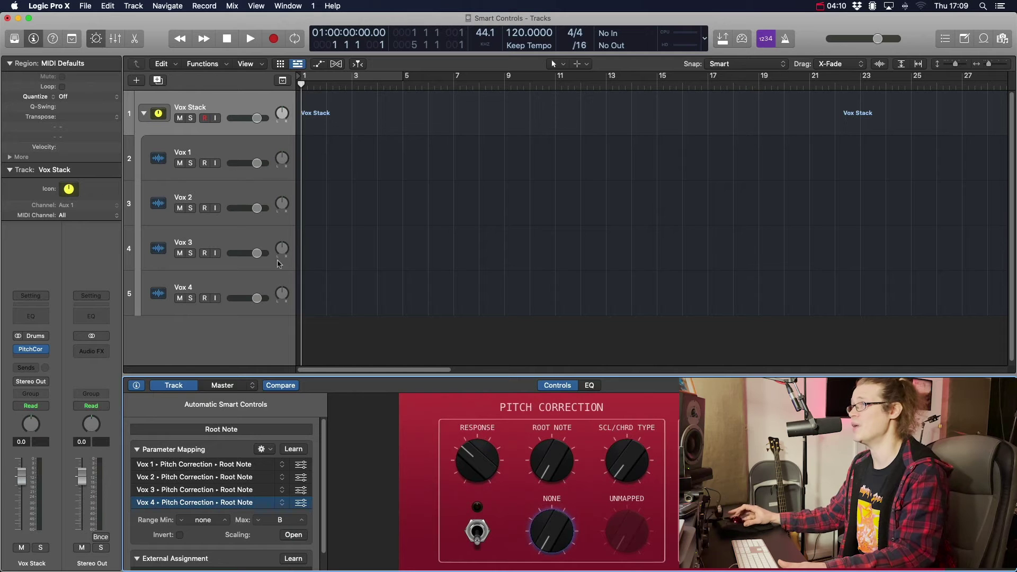
Open the Pitch Correction windows for Vox 1, 2, 3 and 4 and spread them apart
left_click(248, 169)
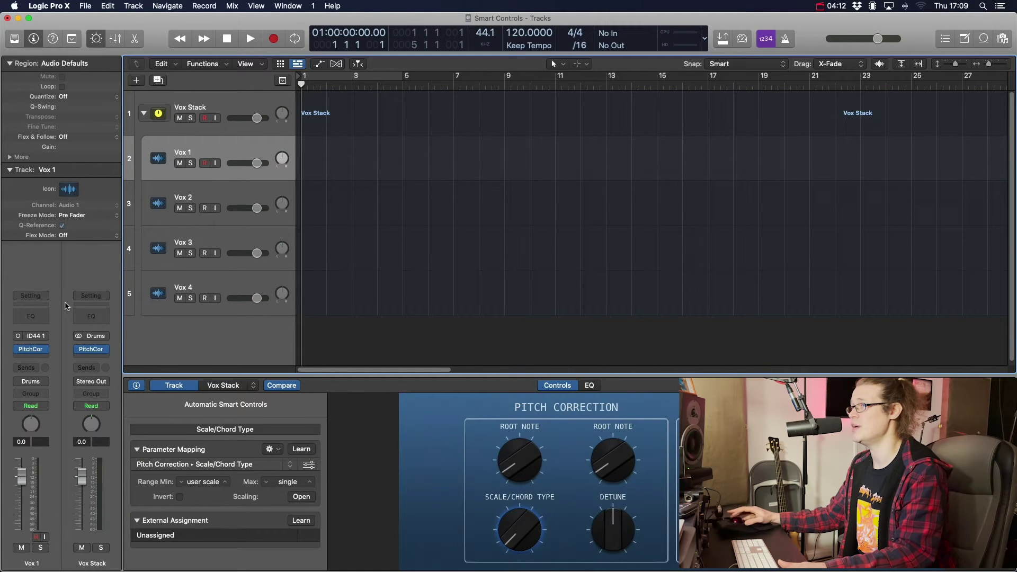
left_click(34, 349)
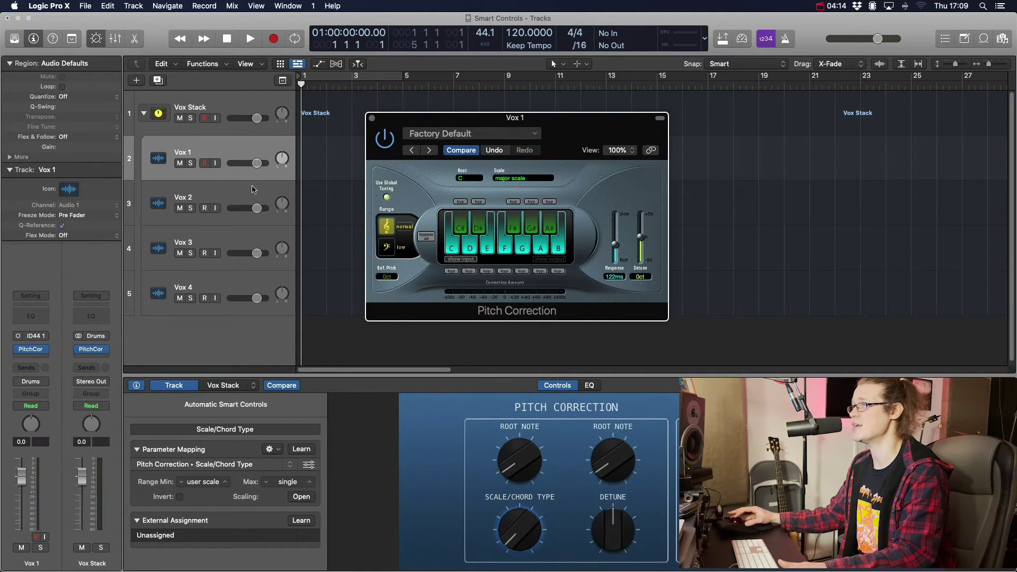
left_click(252, 190)
left_click(31, 350)
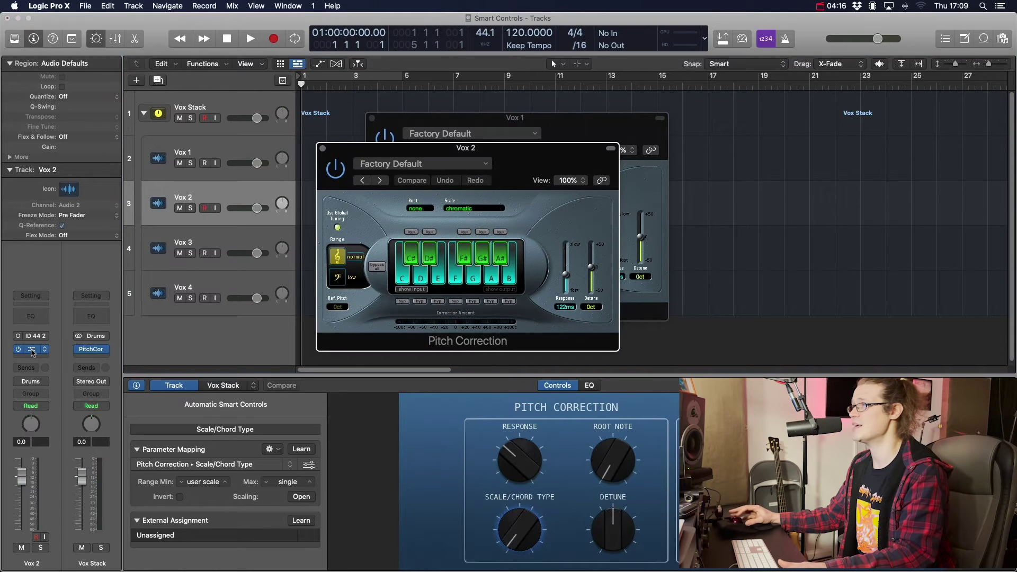
left_click(221, 243)
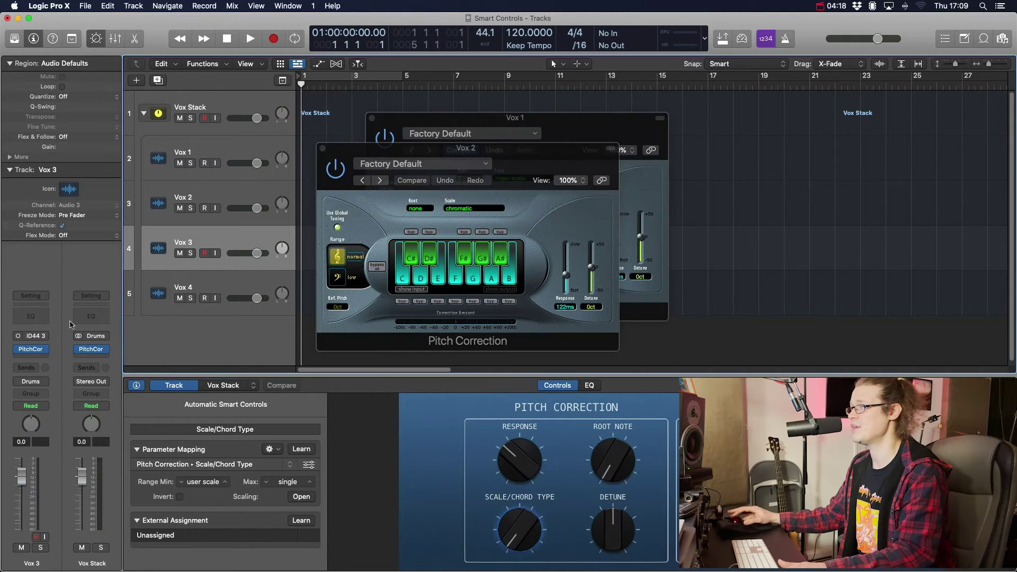
left_click(32, 349)
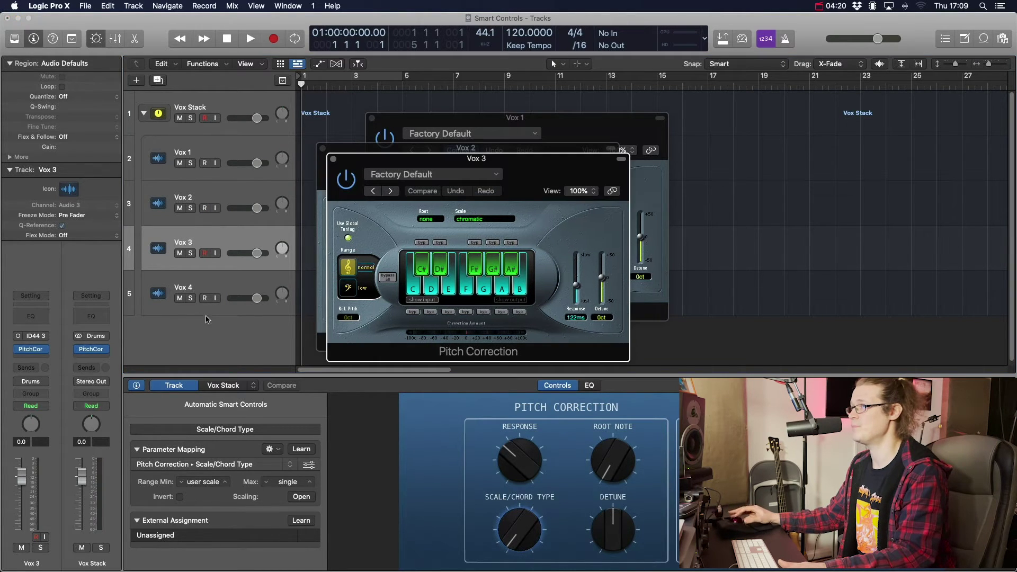
left_click(229, 292)
left_click(30, 350)
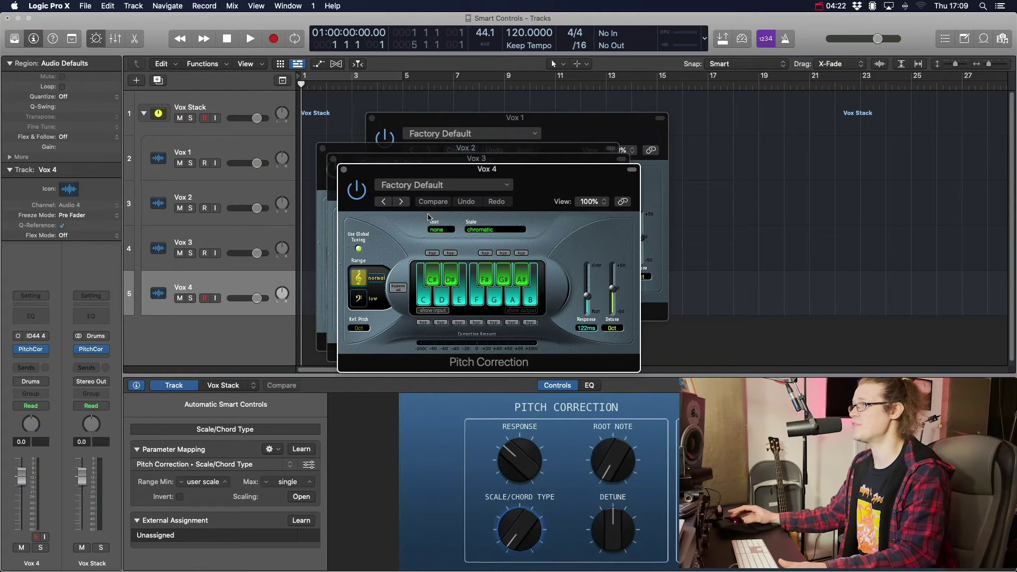
left_click_drag(481, 174, 838, 176)
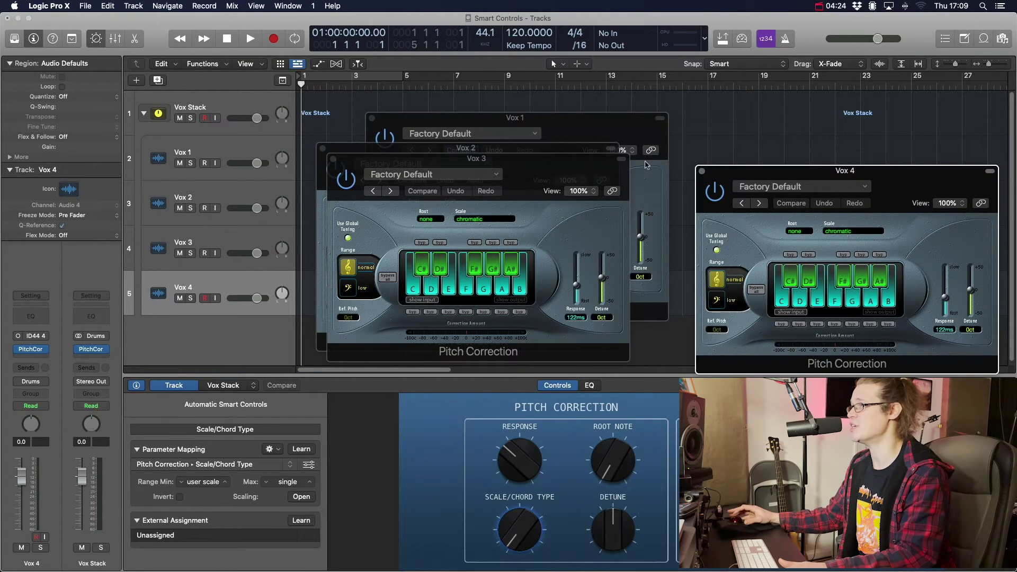
left_click_drag(606, 167, 754, 221)
left_click_drag(576, 157, 462, 221)
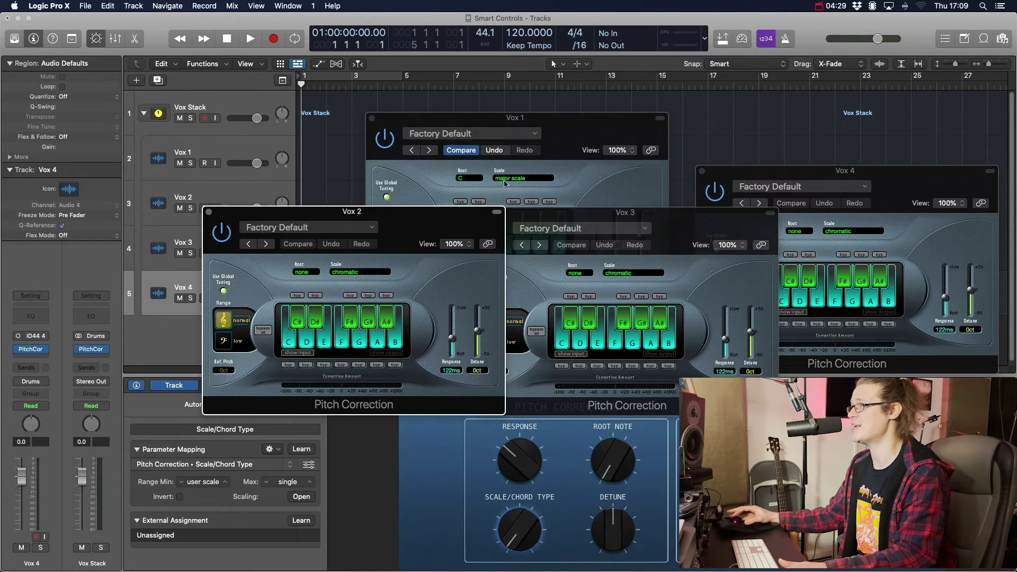
Switch the Pitch Correction scale to major scale on Vox 2, Vox 3 and Vox 4
left_click(359, 272)
left_click(360, 279)
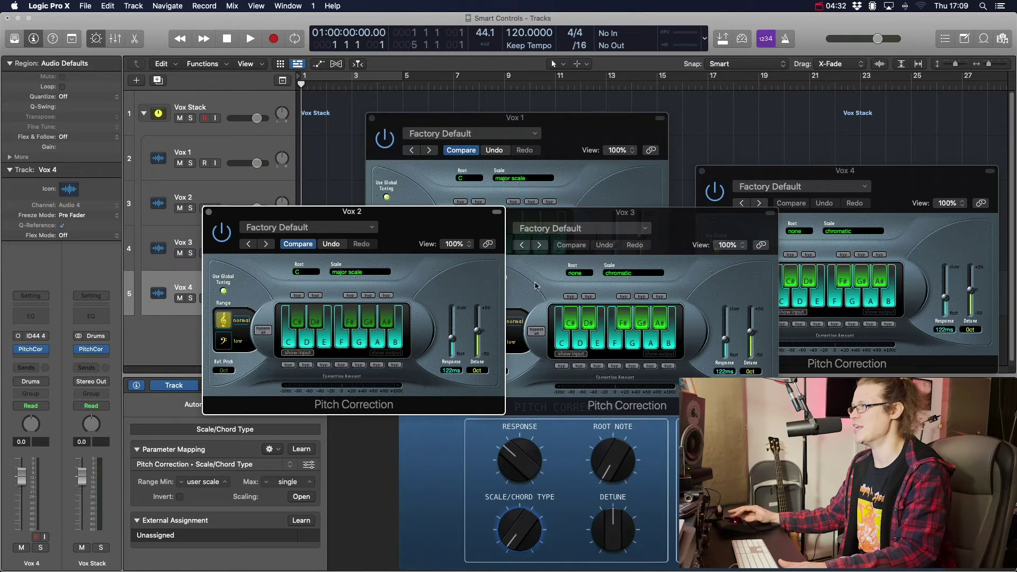
left_click(612, 273)
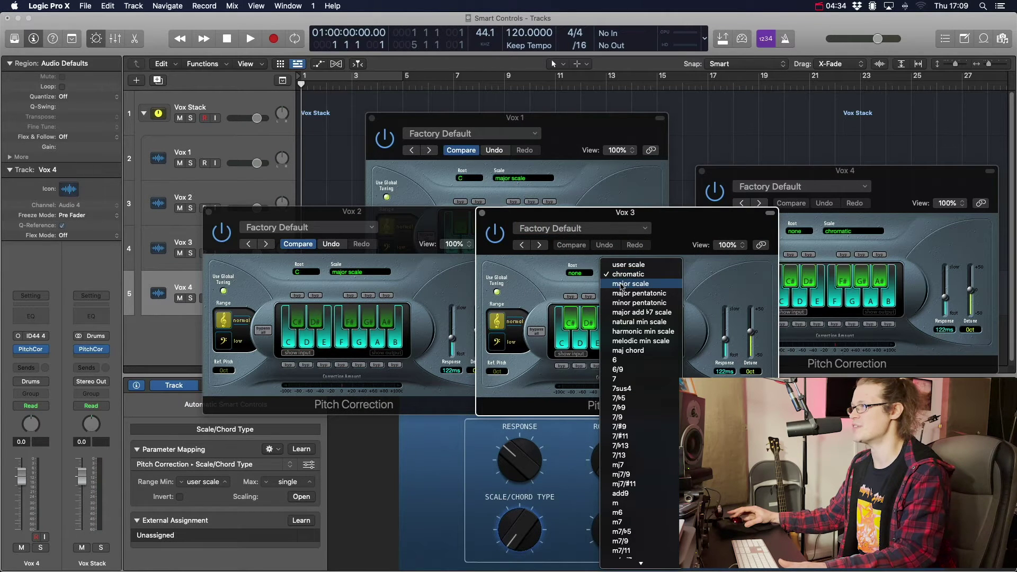
left_click(622, 285)
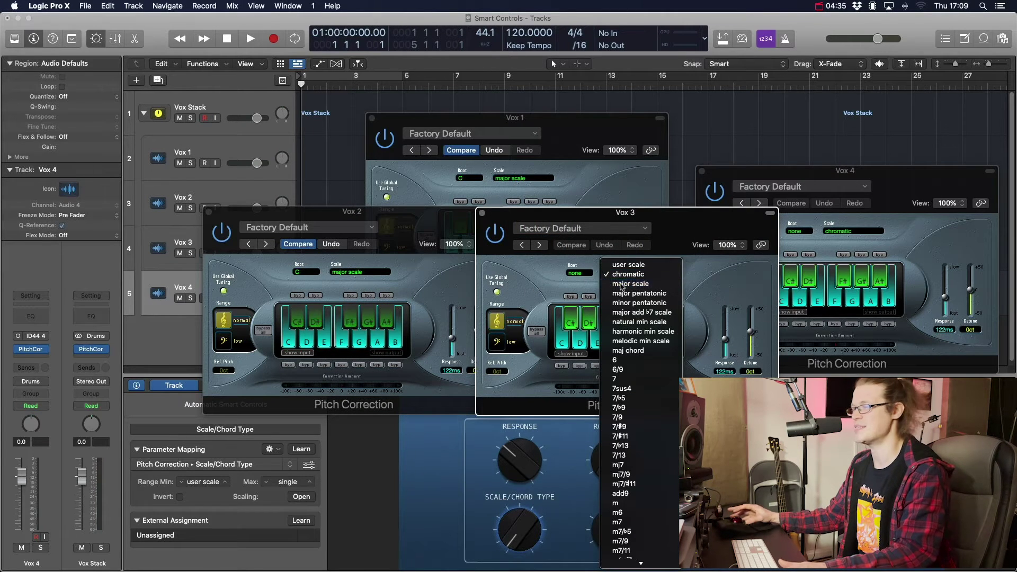
left_click(820, 218)
left_click(848, 231)
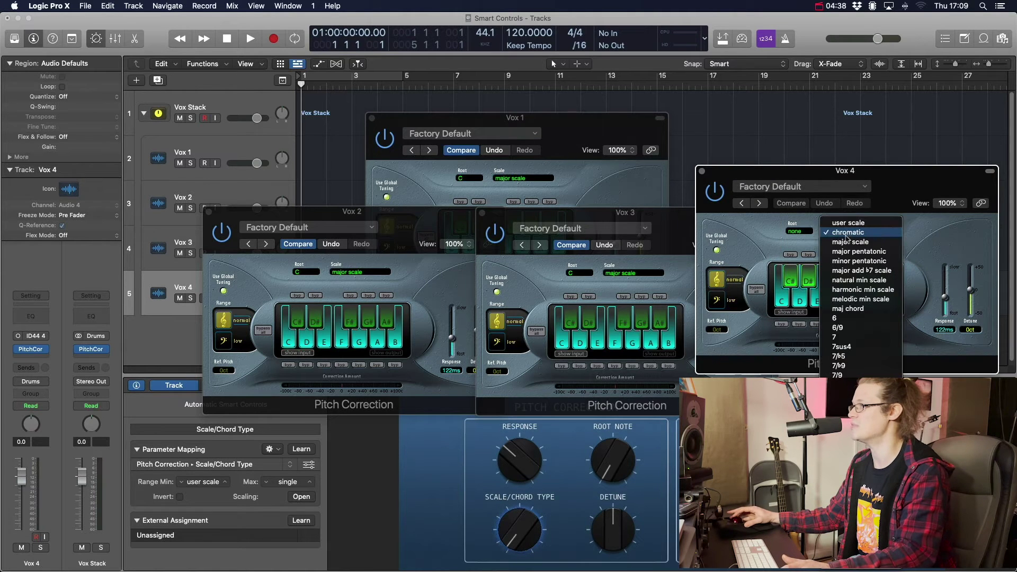
left_click(847, 242)
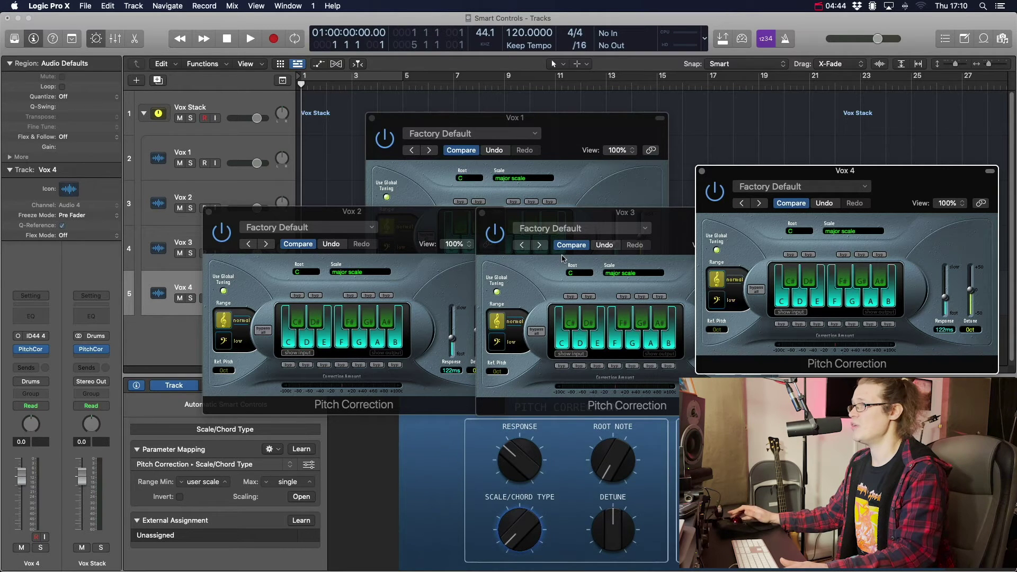
On Vox Stack, raise the lower Root Note knob and set Vox 1's root to C#
left_click(245, 102)
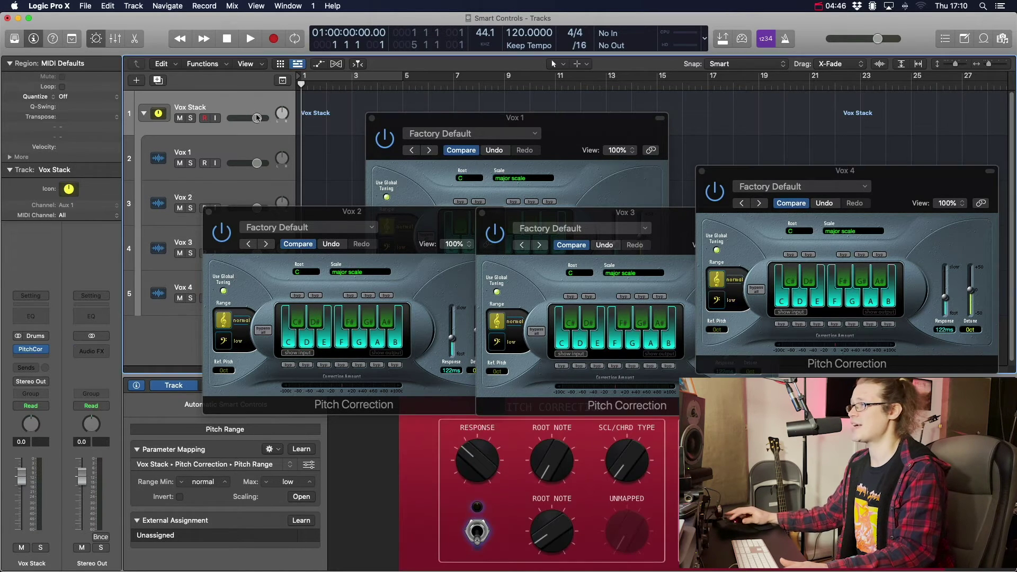
left_click(548, 539)
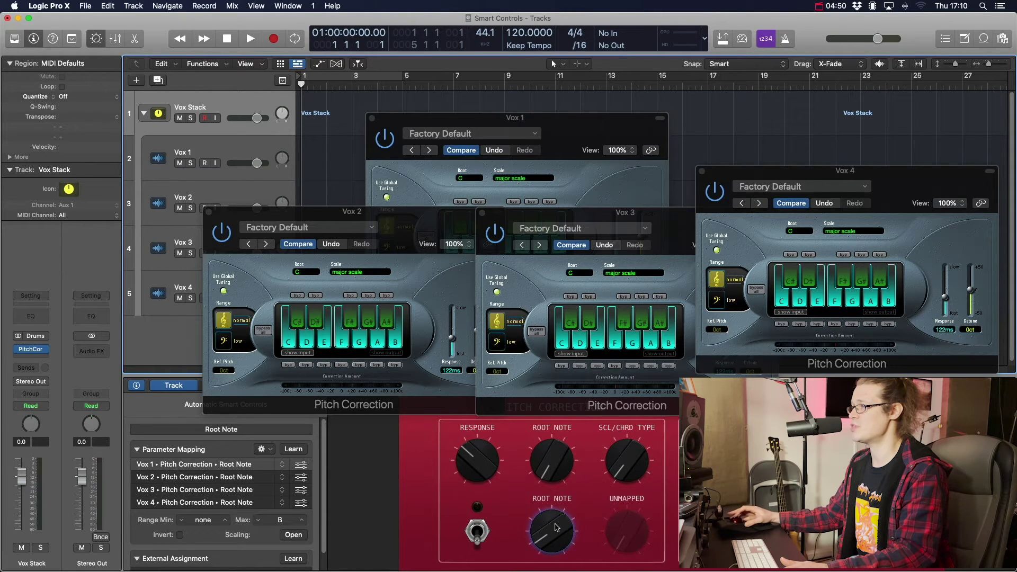
mouse_move(556, 527)
left_mouse_down()
mouse_move(562, 433)
mouse_move(566, 553)
mouse_move(562, 517)
left_mouse_up()
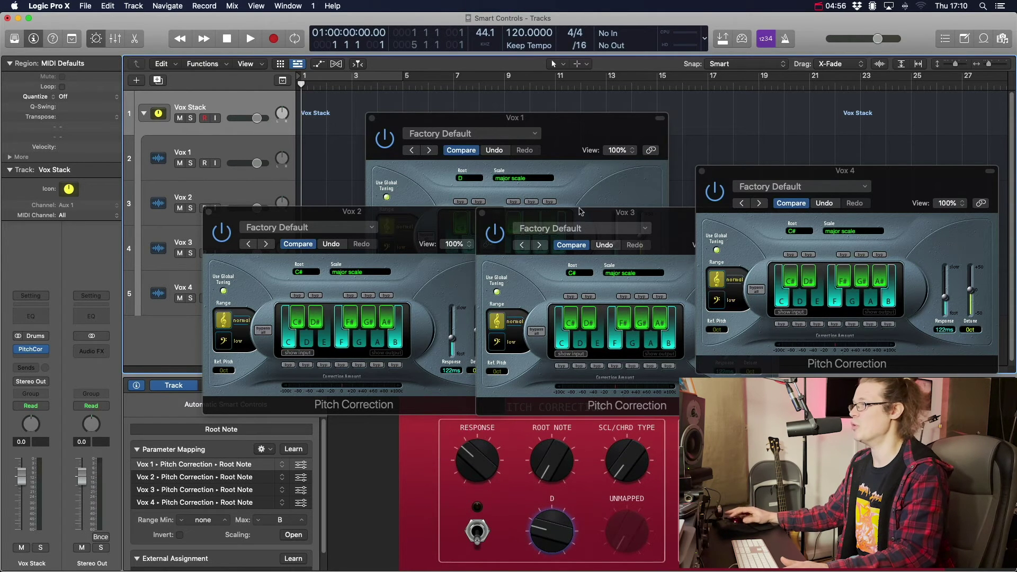
left_click(478, 178)
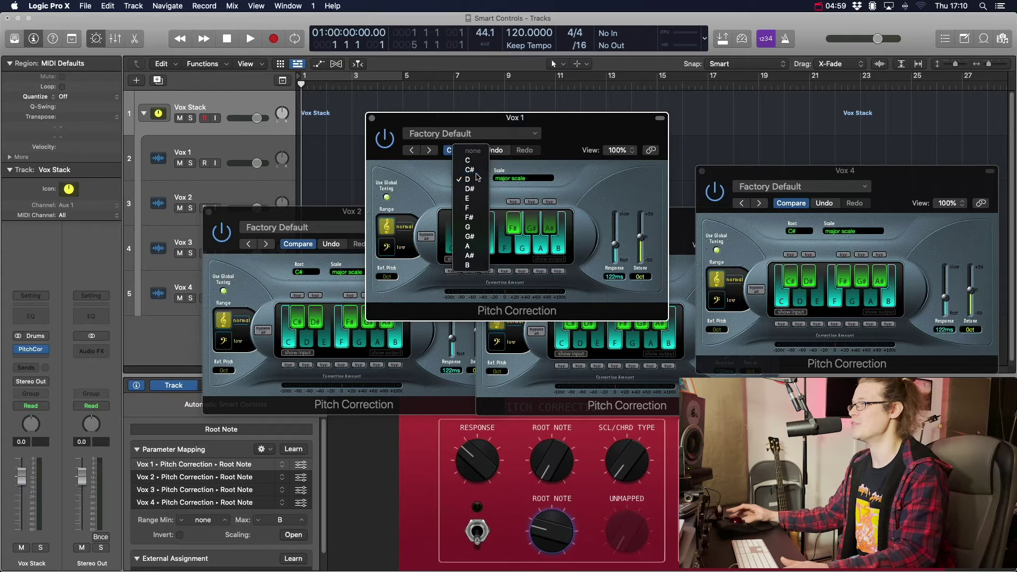
left_click(477, 175)
Raise the shared root to E, set Vox 3's root to D, then lower the knob toward C
left_click_drag(547, 519, 550, 501)
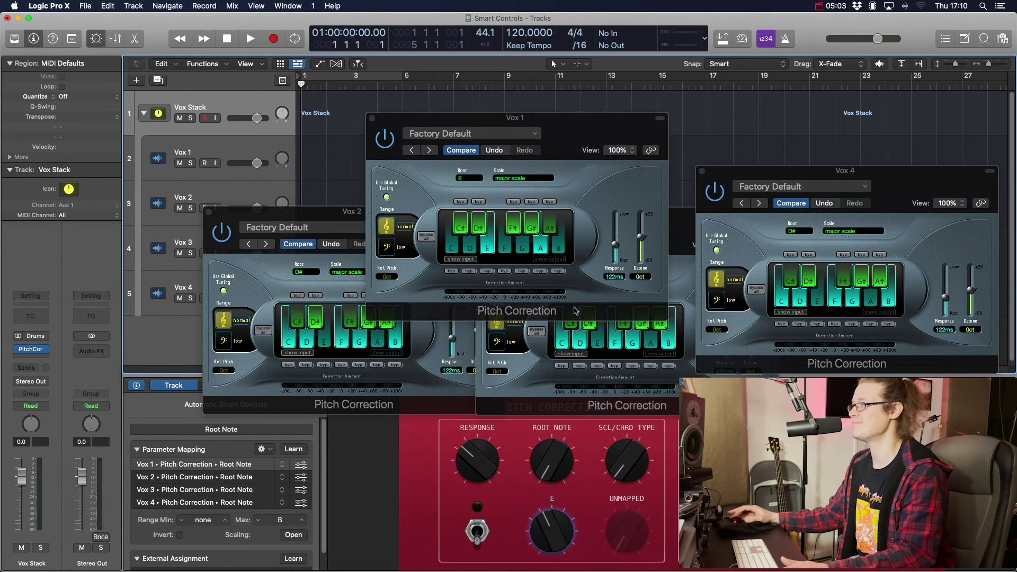
left_click(685, 227)
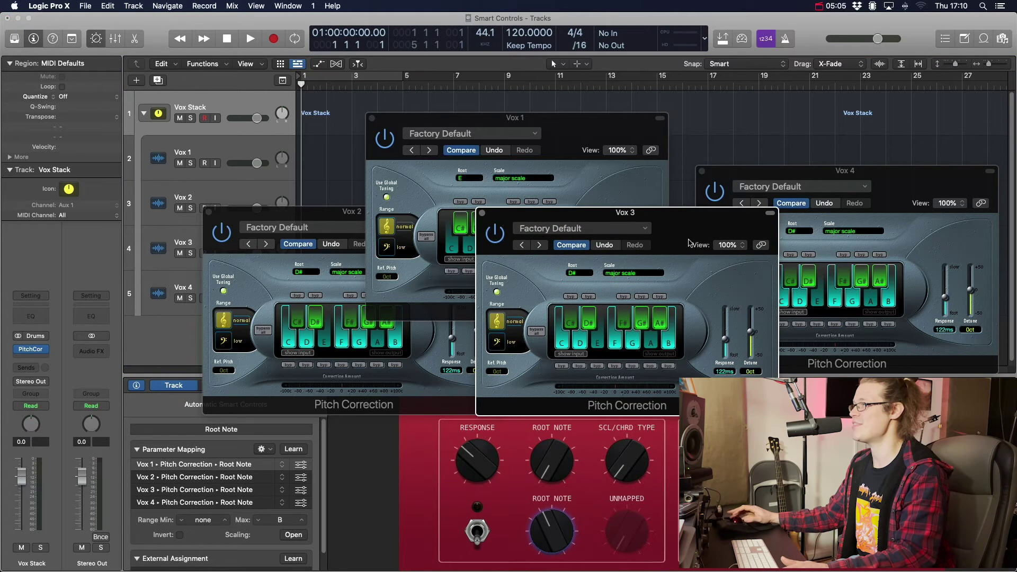
left_click(579, 273)
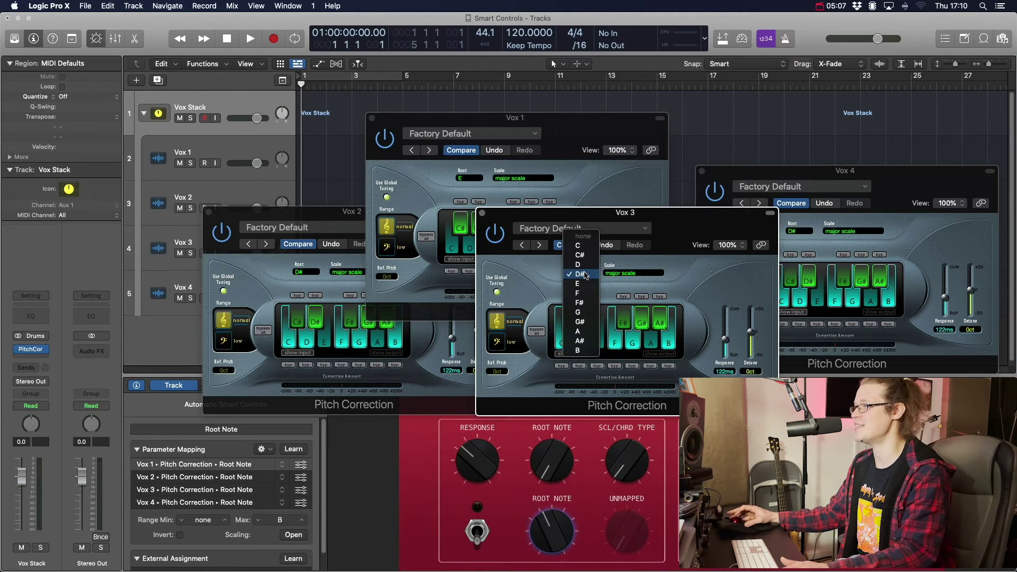
left_click(577, 265)
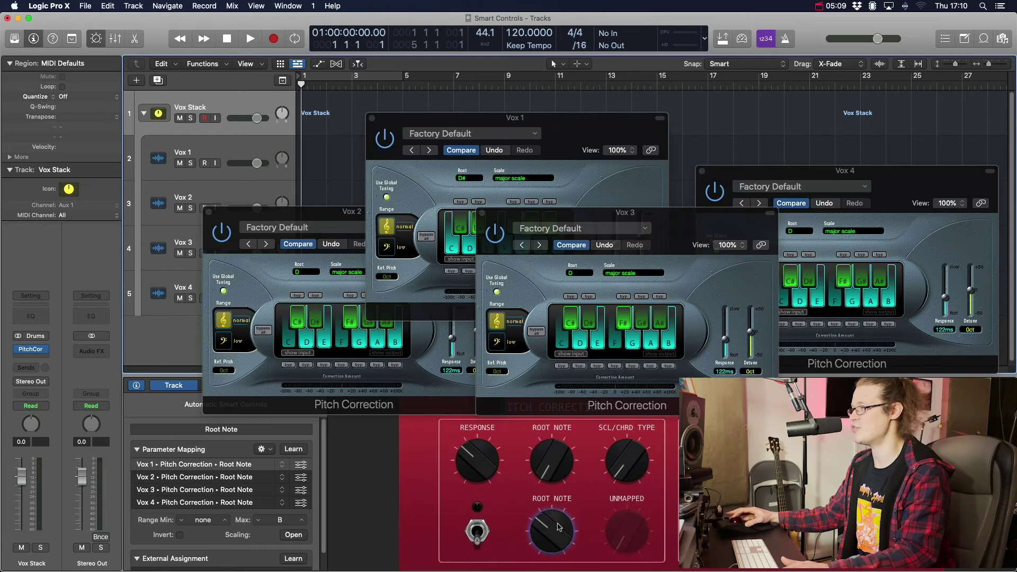
left_click_drag(559, 527, 562, 550)
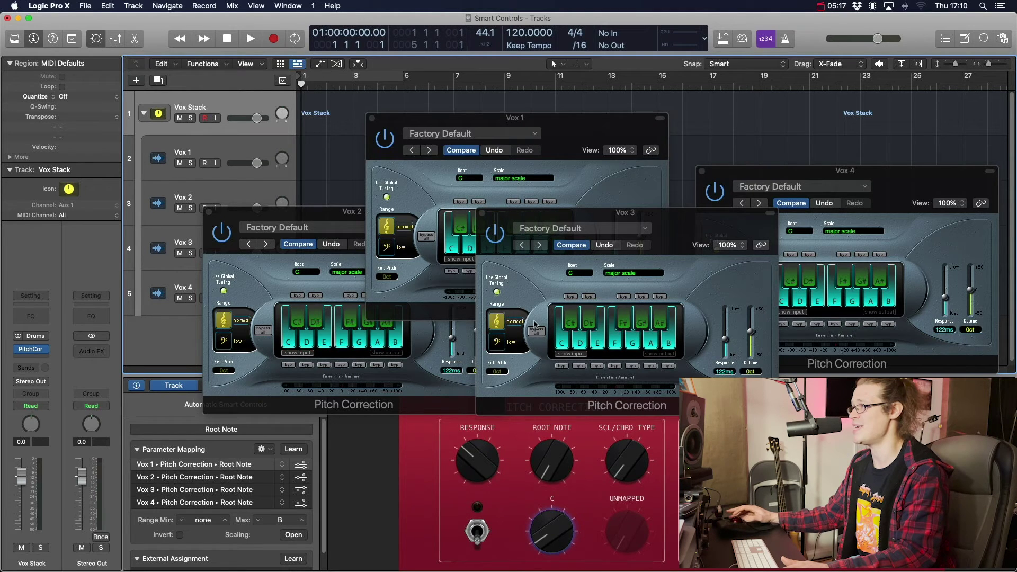
Keep Vox 3's root on C, close the Vox 2 Pitch Correction window, and turn off Compare
left_click(576, 274)
left_click(576, 273)
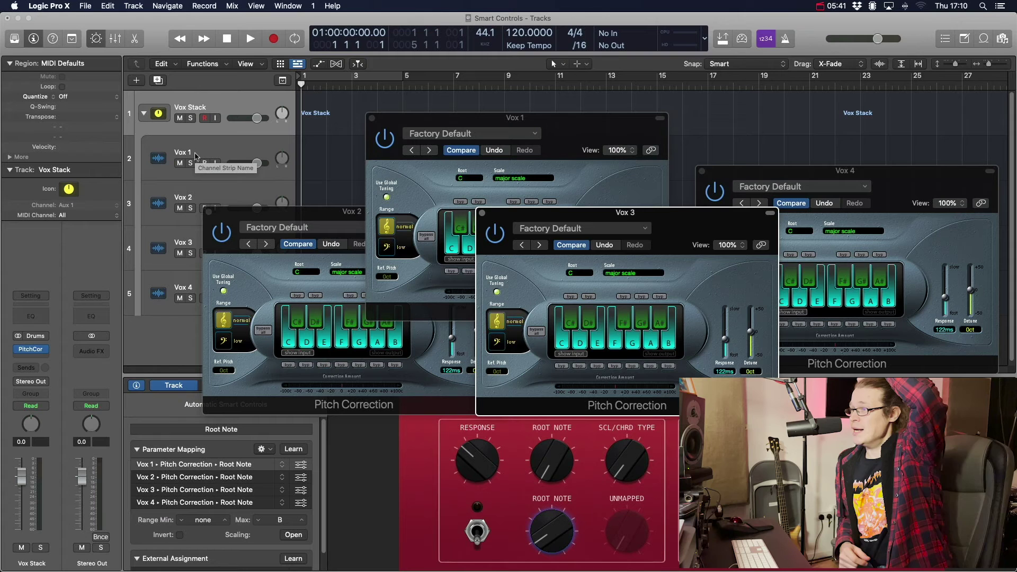
left_click(208, 212)
left_click(331, 380)
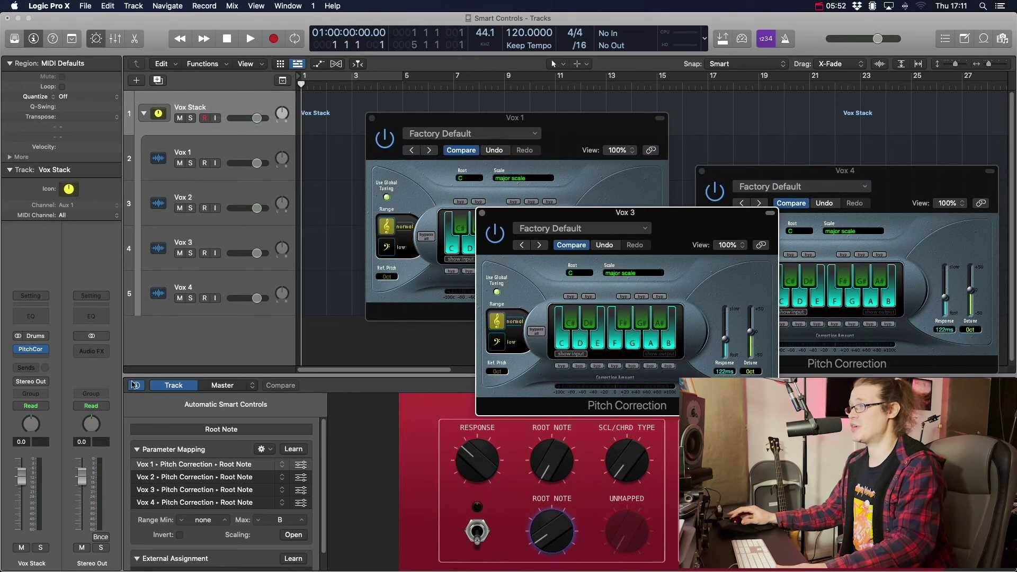
Remap the Vox 1 row to Vox 3 > PitchCor > Root Note, turn the knob to B, and open the mapping gear menu
left_click(281, 468)
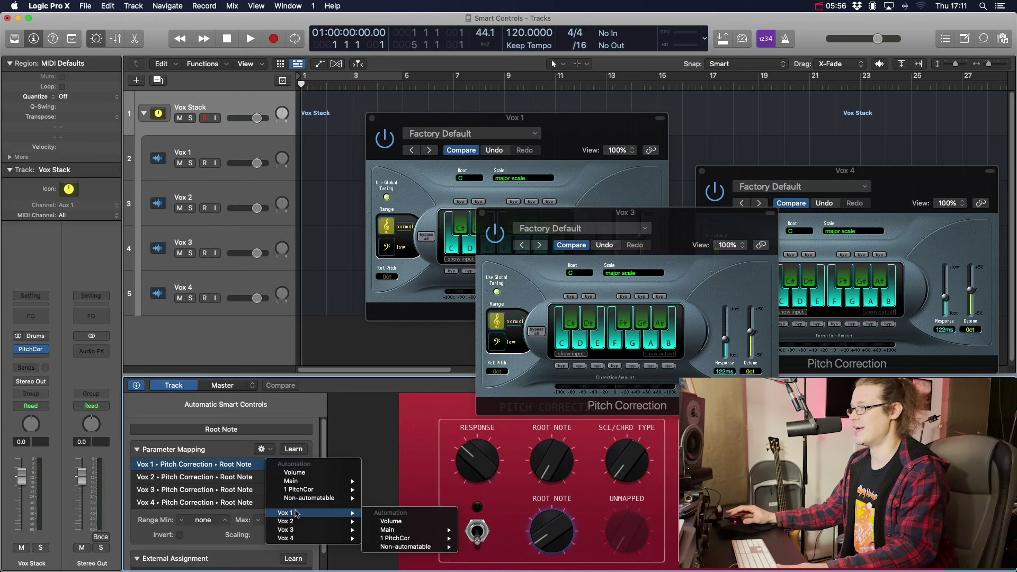
mouse_move(289, 530)
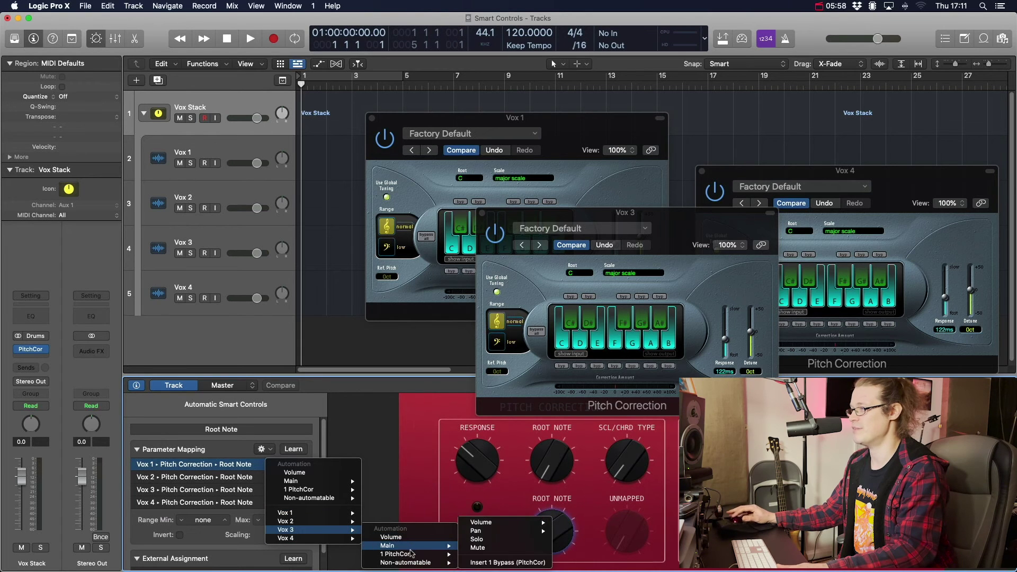
mouse_move(416, 555)
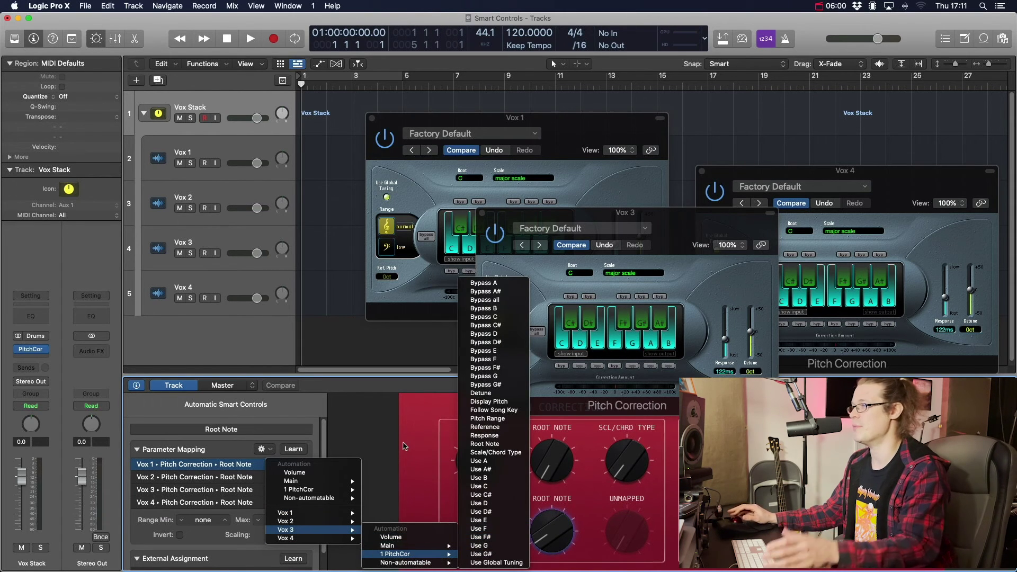
left_click(485, 444)
left_click_drag(552, 530, 551, 569)
left_click(262, 450)
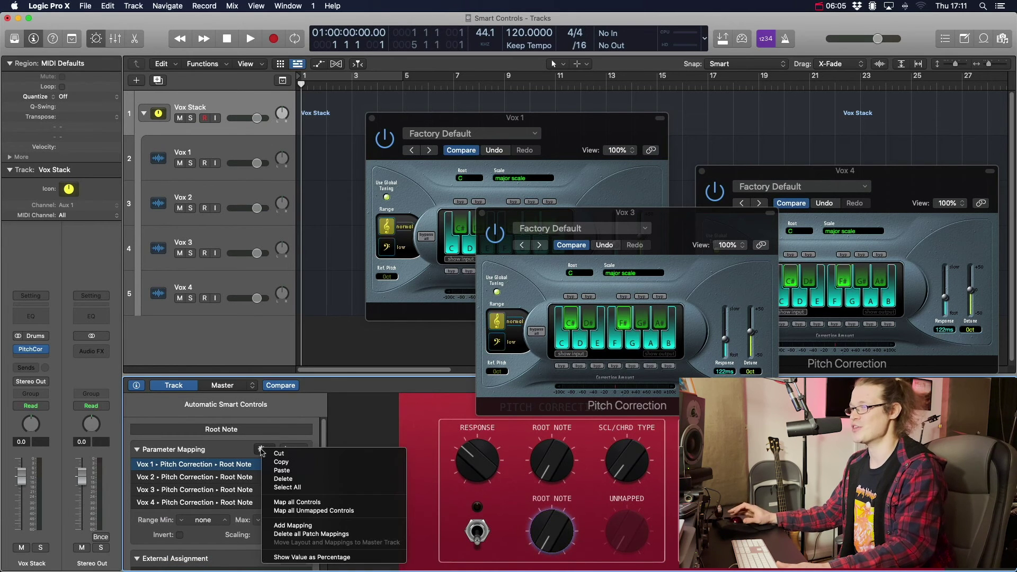